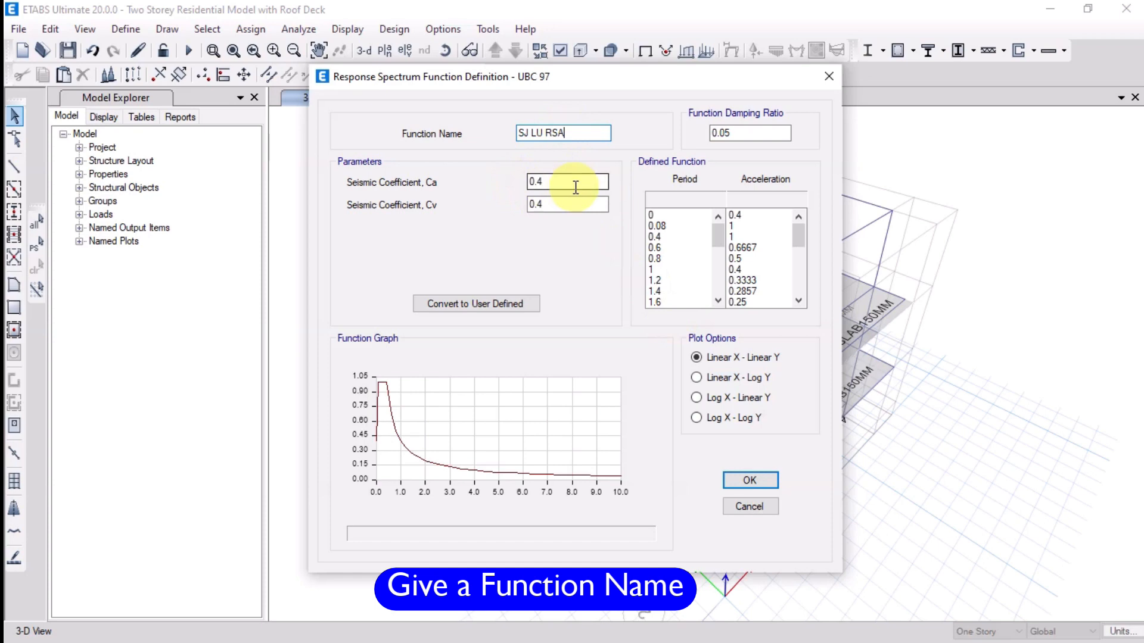
Step: Set the seismic coefficients of the SJ LU RSA response spectrum function to Ca 0.44 and Cv 0.681, and accept the function
{"action": "type", "text": "0."}
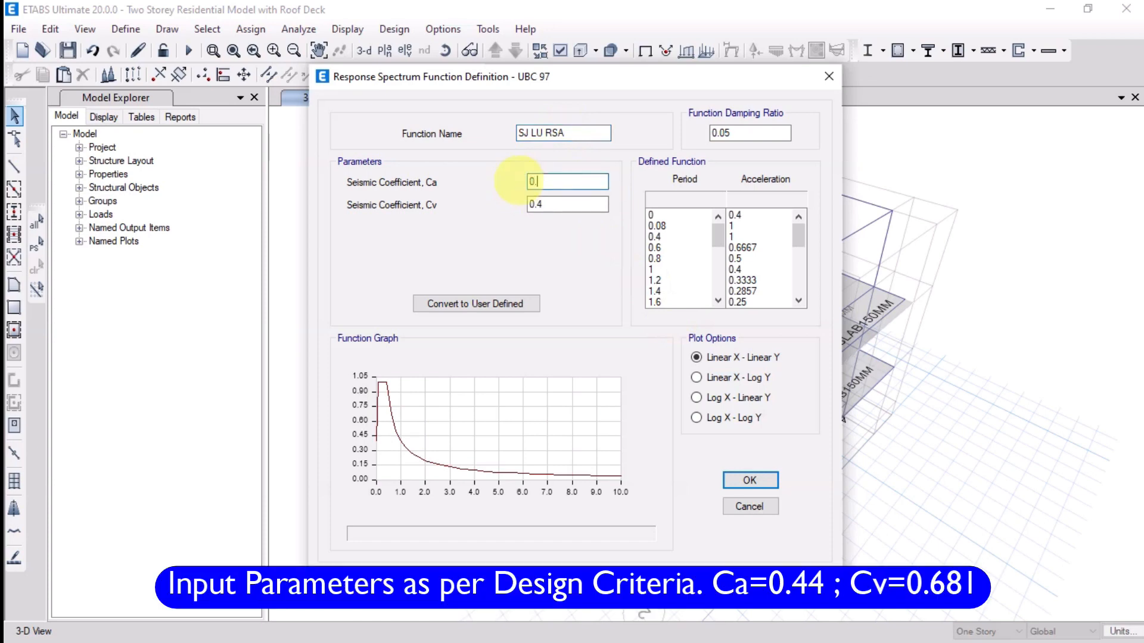
{"action": "double_click", "coordinate": [569, 205]}
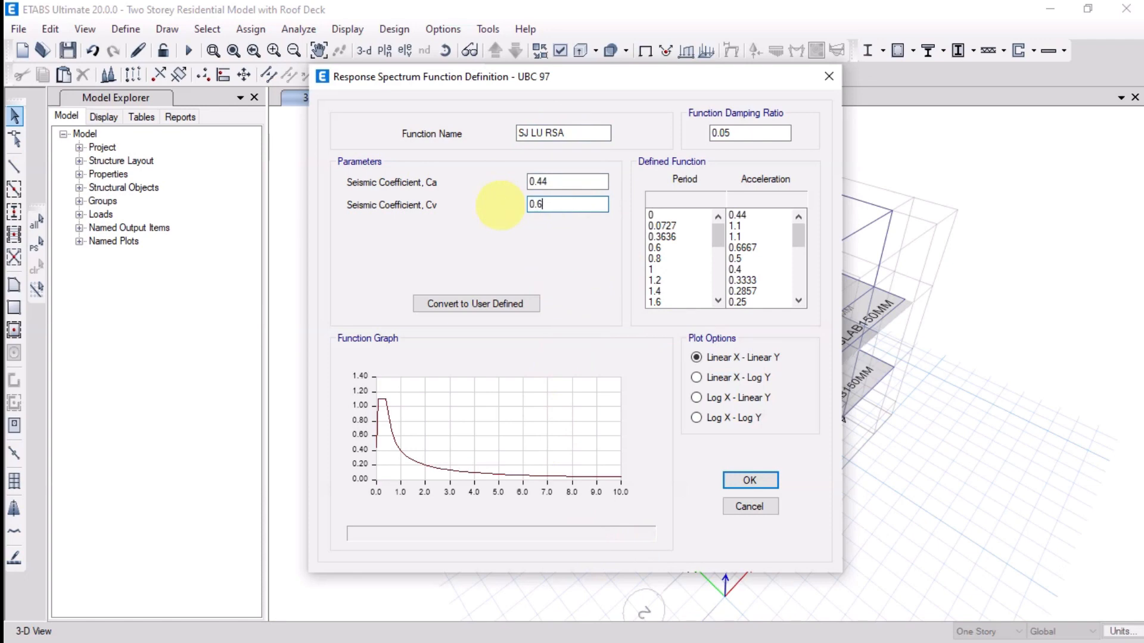
{"action": "left_click", "coordinate": [601, 133]}
{"action": "left_click", "coordinate": [589, 181]}
{"action": "left_click", "coordinate": [588, 204]}
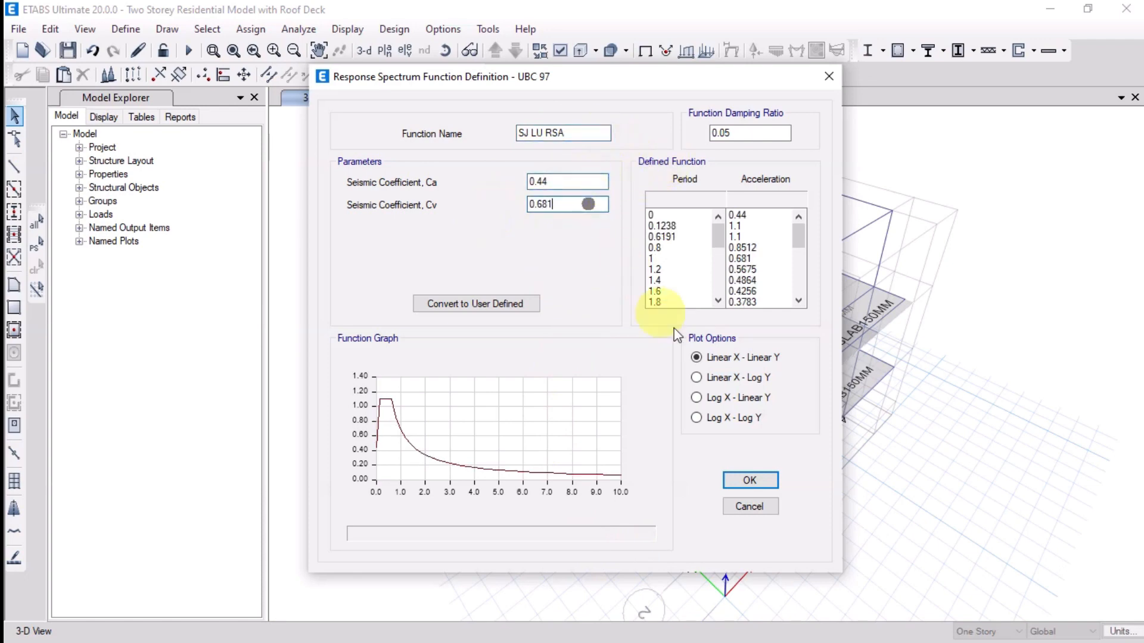
{"action": "left_click", "coordinate": [753, 480]}
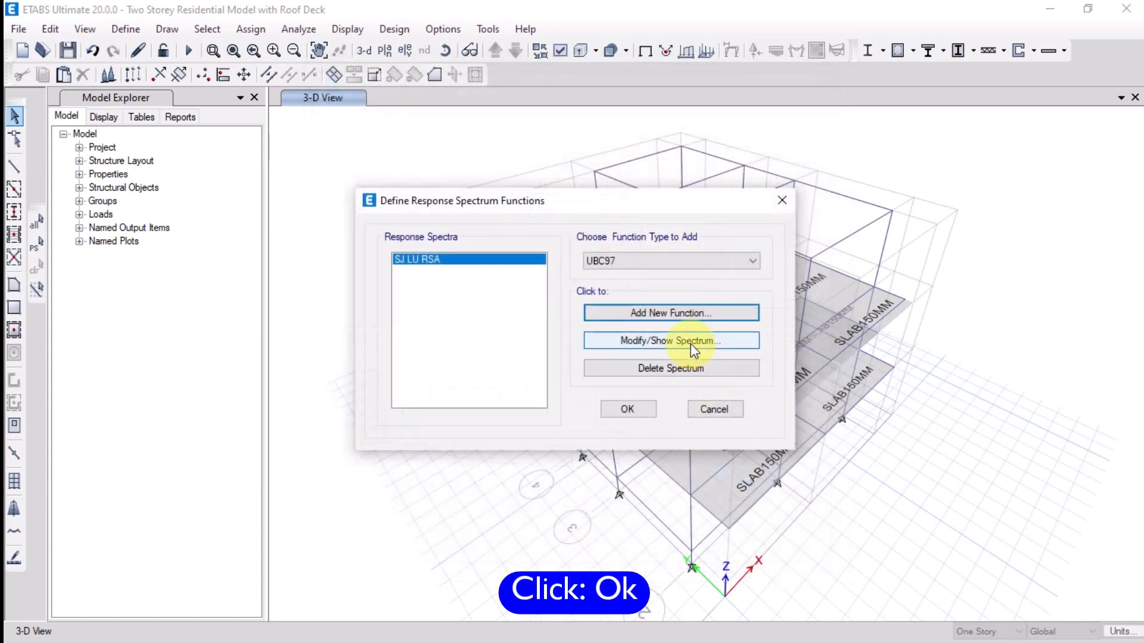
Step: Review the damping ratio of the SJ LU RSA spectrum and accept the response spectrum function definitions
{"action": "left_click", "coordinate": [691, 345]}
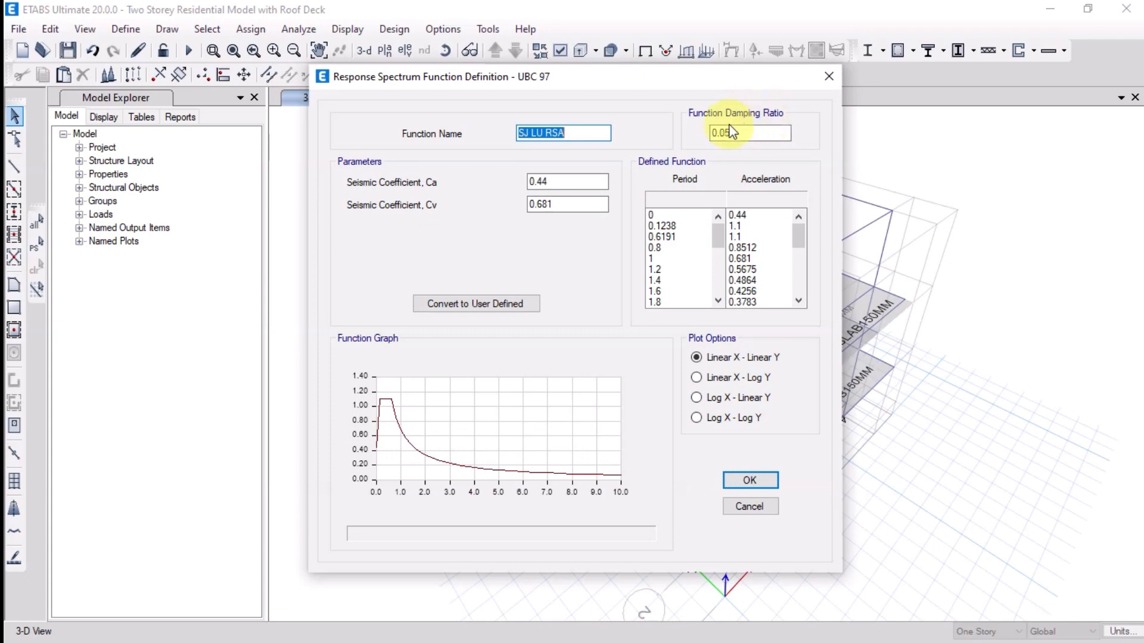
{"action": "left_click", "coordinate": [739, 135]}
{"action": "left_click", "coordinate": [750, 480]}
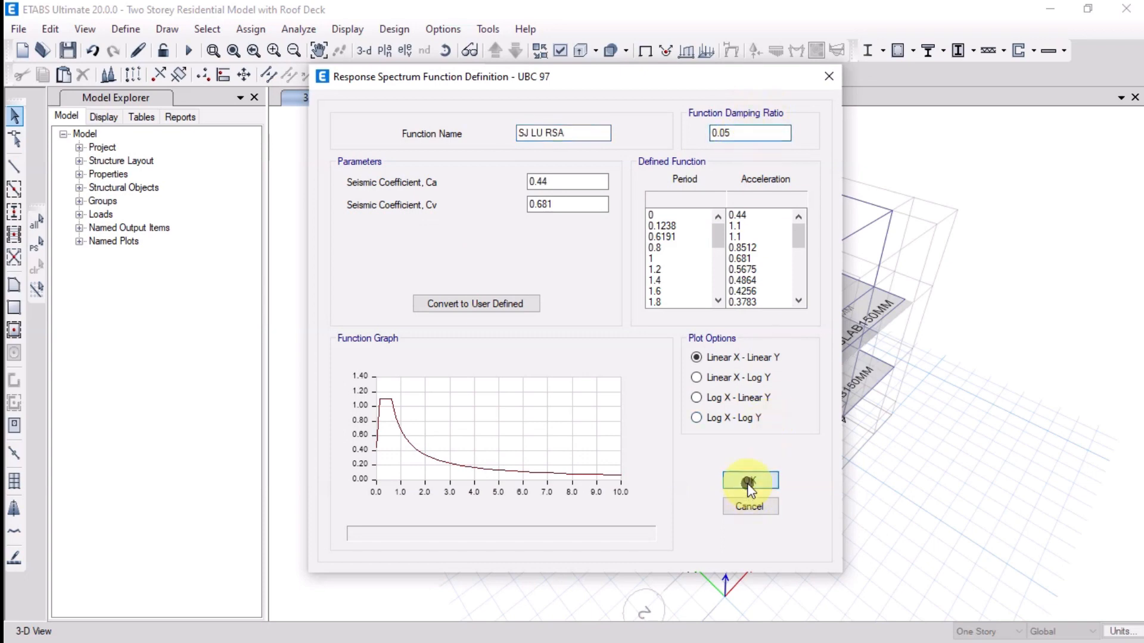
{"action": "left_click", "coordinate": [627, 409]}
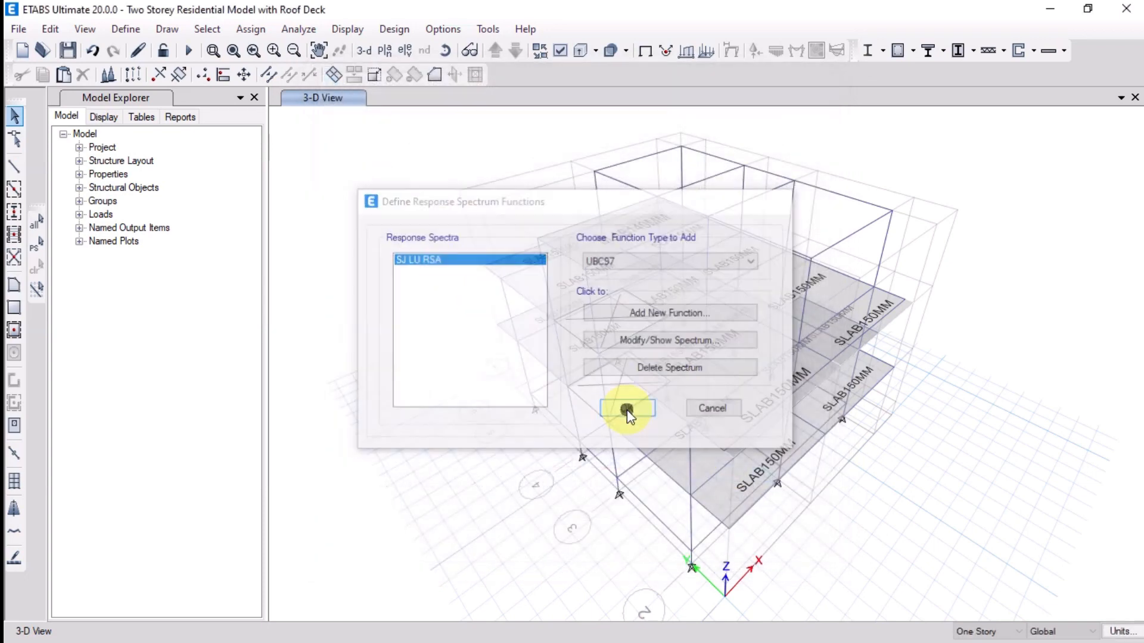
Step: Set the preset P-Delta method to Iterative - Based on Loads and give the Dead load pattern a scale factor of 1.2
{"action": "left_click", "coordinate": [123, 31]}
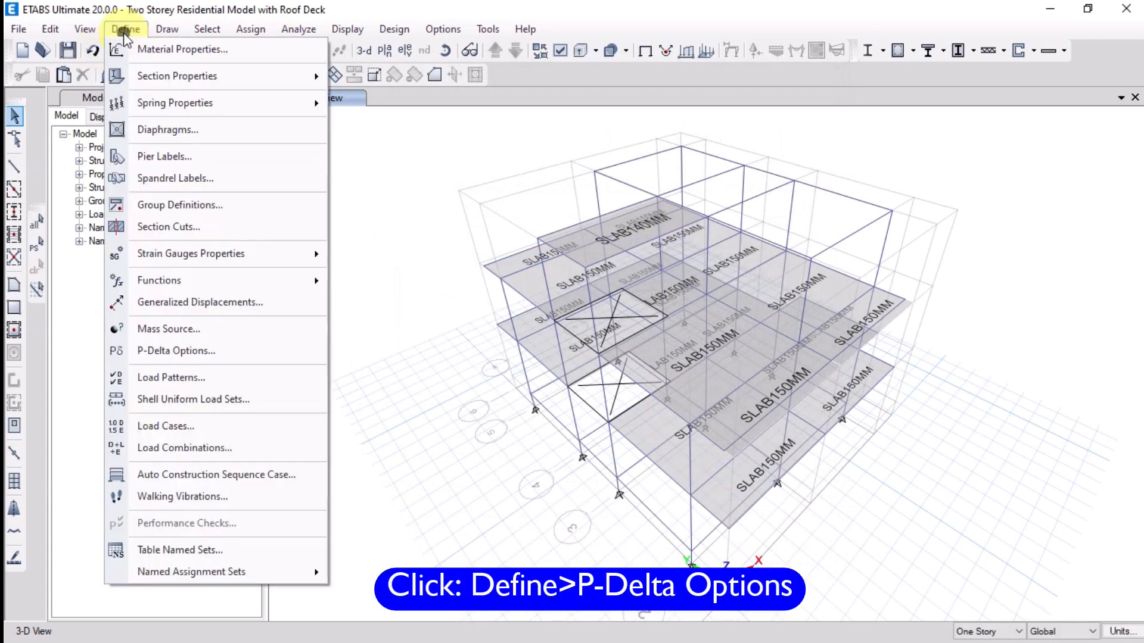
{"action": "left_click", "coordinate": [190, 355]}
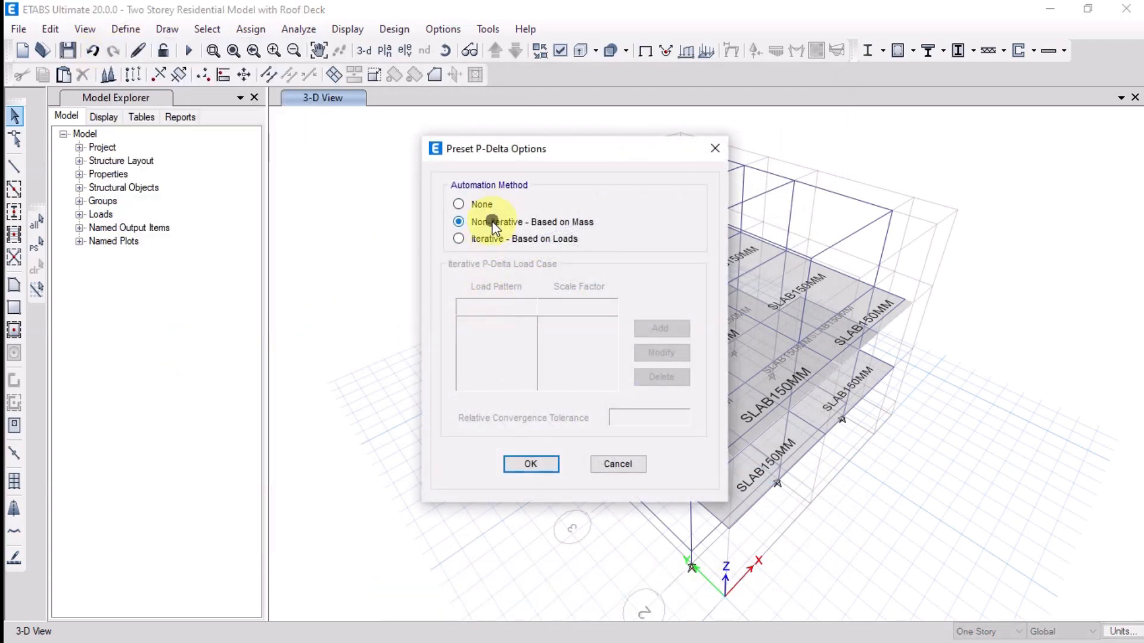
{"action": "left_click", "coordinate": [465, 238]}
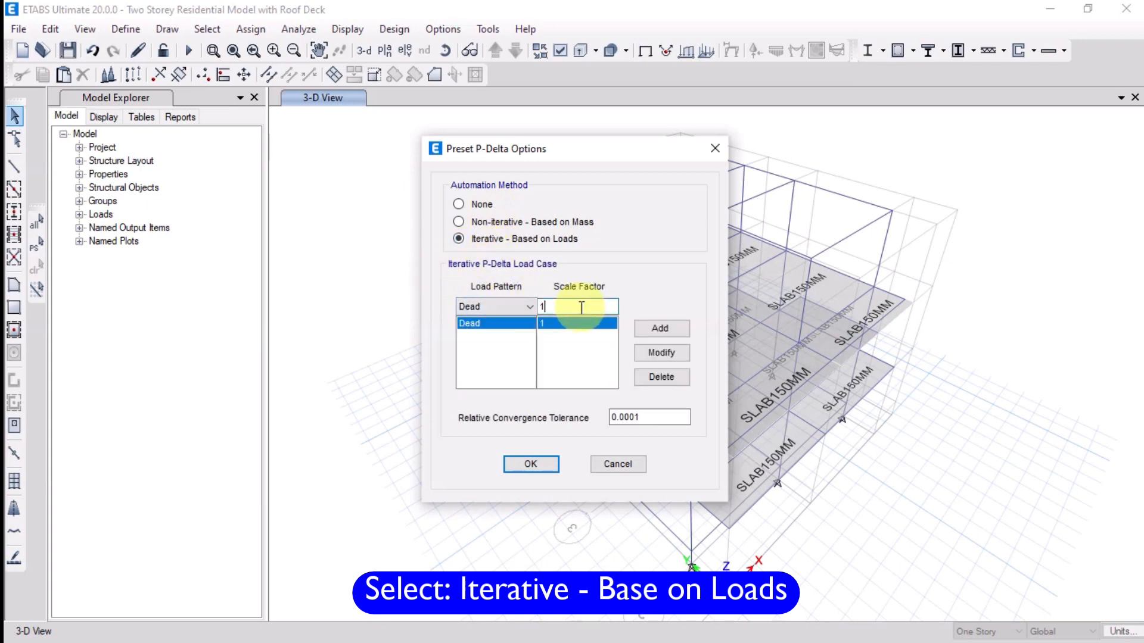
{"action": "left_click", "coordinate": [650, 332]}
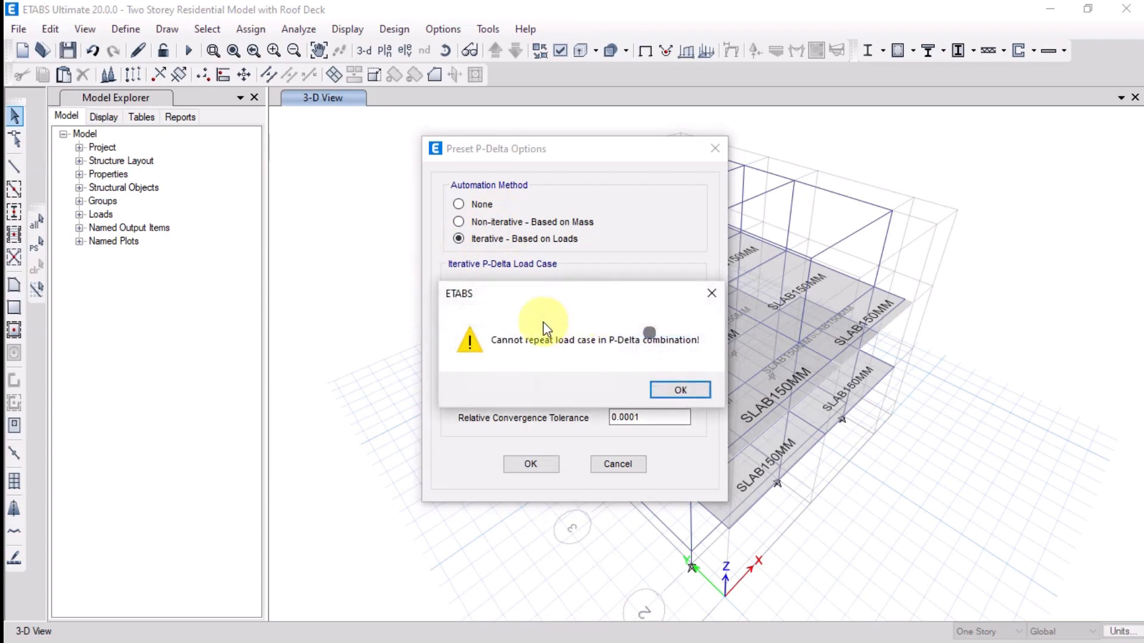
{"action": "left_click", "coordinate": [691, 391]}
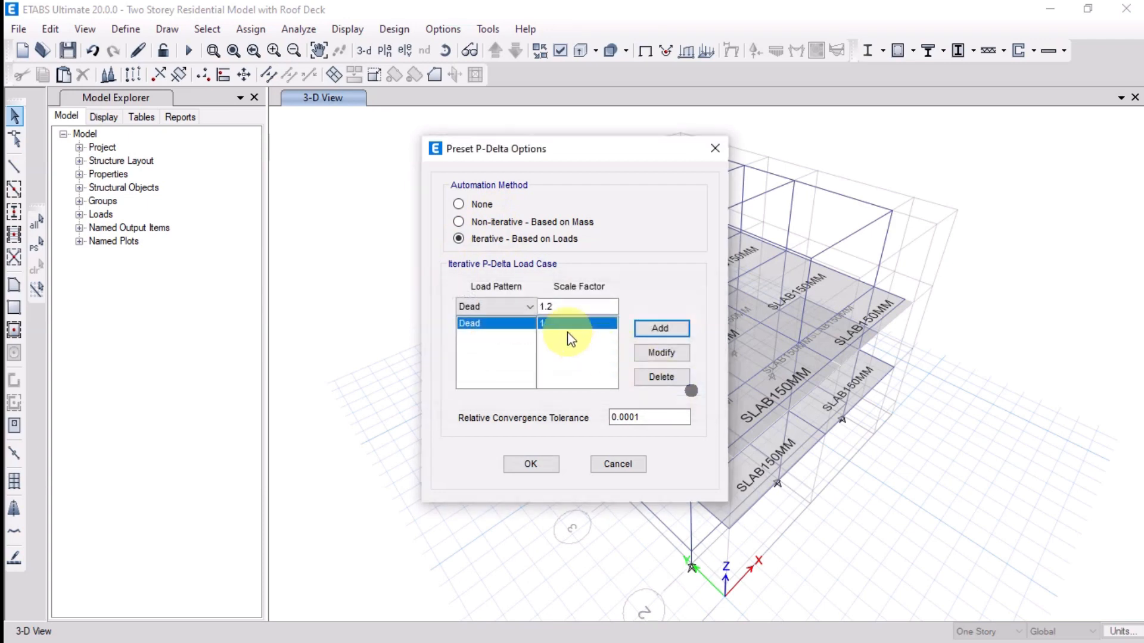
{"action": "left_click", "coordinate": [661, 352]}
Step: Add the SDL load pattern to the iterative P-Delta load case with a scale factor of 1.2
{"action": "left_click", "coordinate": [495, 306]}
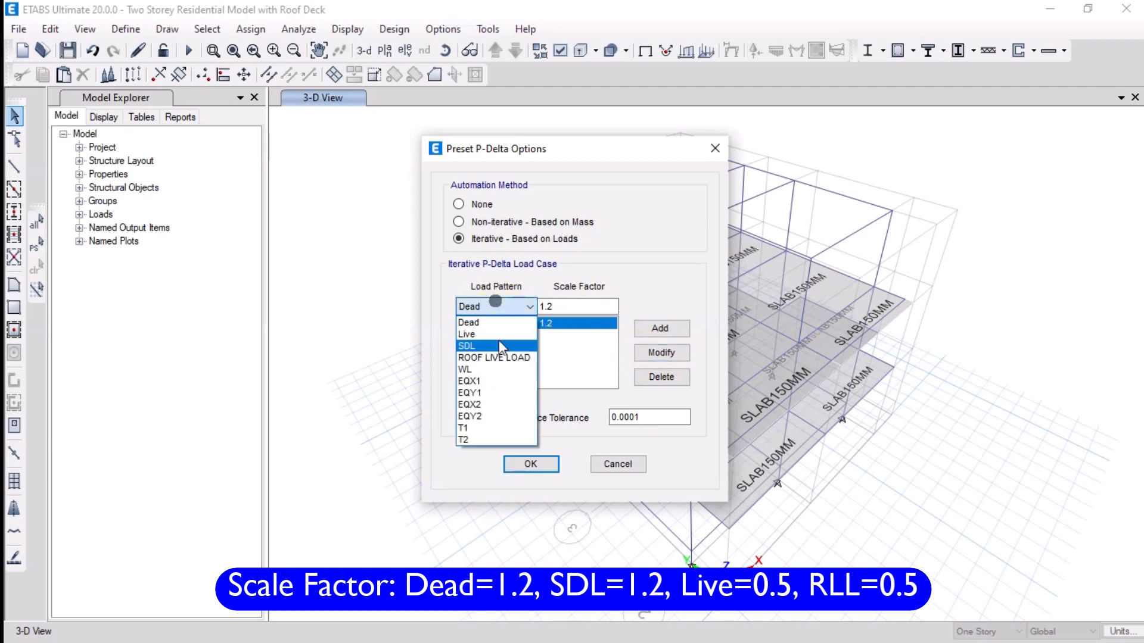
{"action": "left_click", "coordinate": [499, 346]}
{"action": "left_click", "coordinate": [659, 328]}
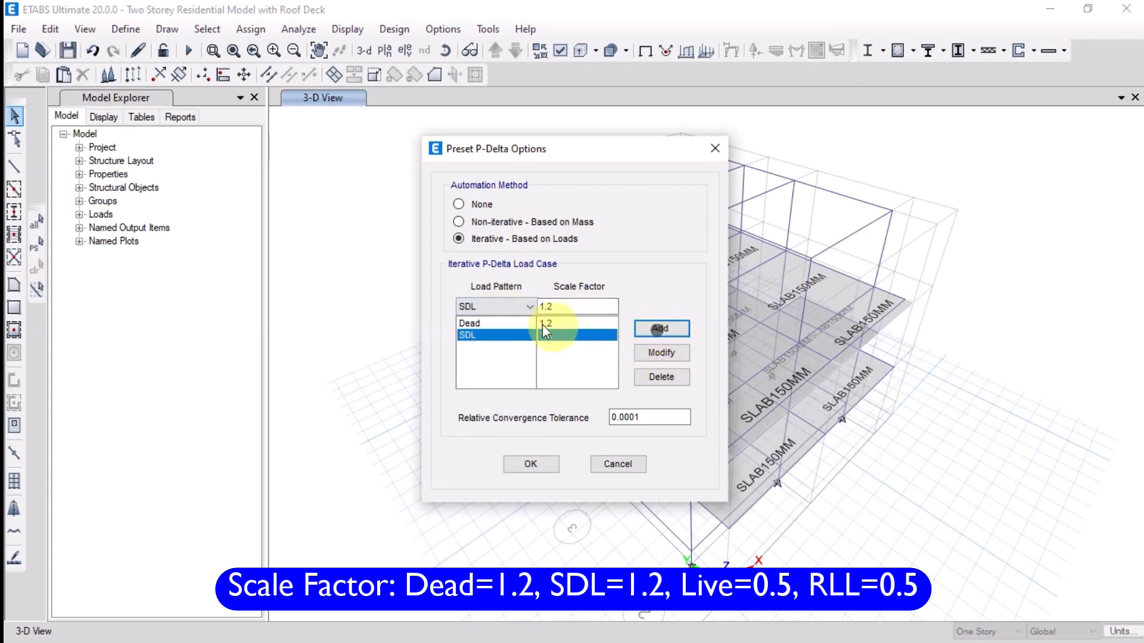
Step: Add the Live and ROOF LIVE LOAD patterns to the iterative P-Delta load case, each with a scale factor of 0.5
{"action": "left_click", "coordinate": [502, 306]}
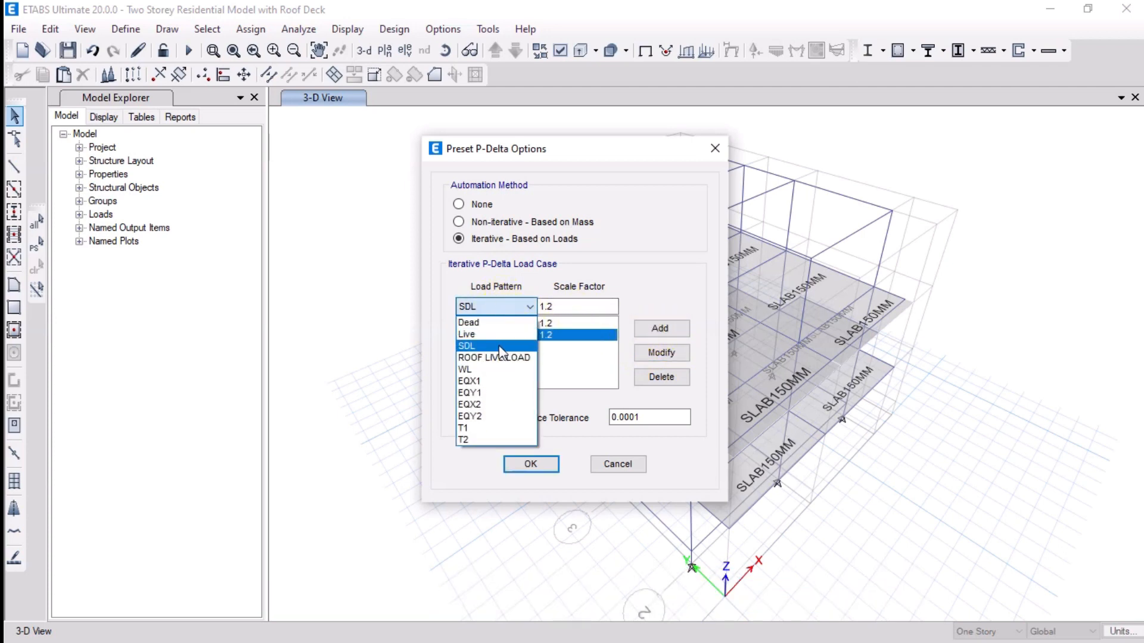
{"action": "left_click", "coordinate": [498, 336]}
{"action": "double_click", "coordinate": [576, 304]}
{"action": "type", "text": "0.5"}
{"action": "left_click", "coordinate": [659, 328]}
{"action": "left_click", "coordinate": [486, 305]}
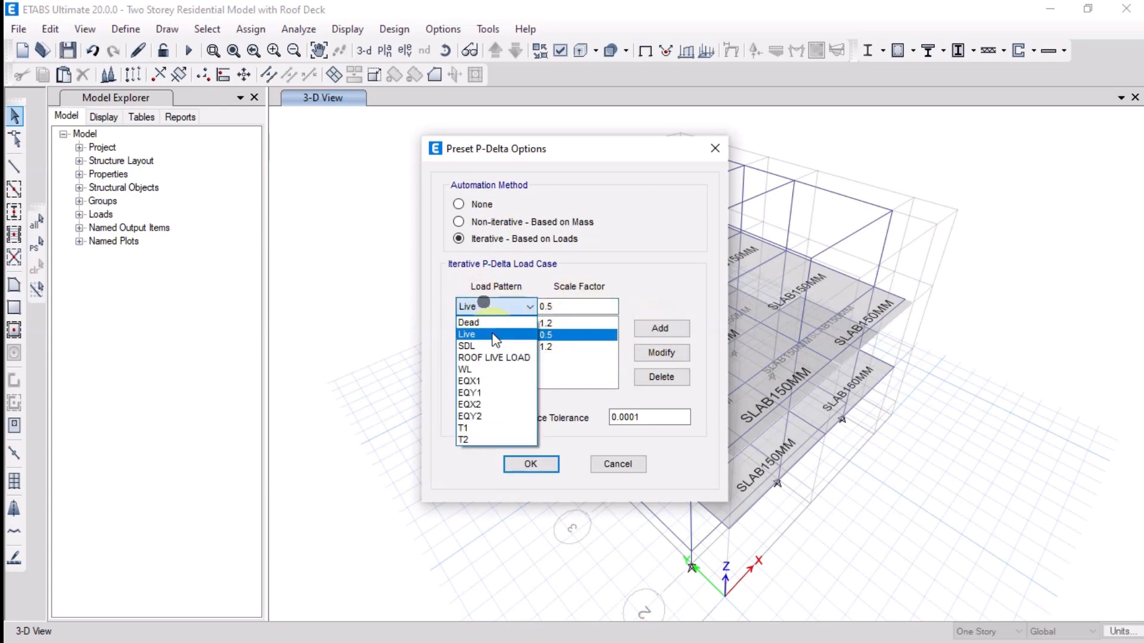
{"action": "left_click", "coordinate": [485, 357]}
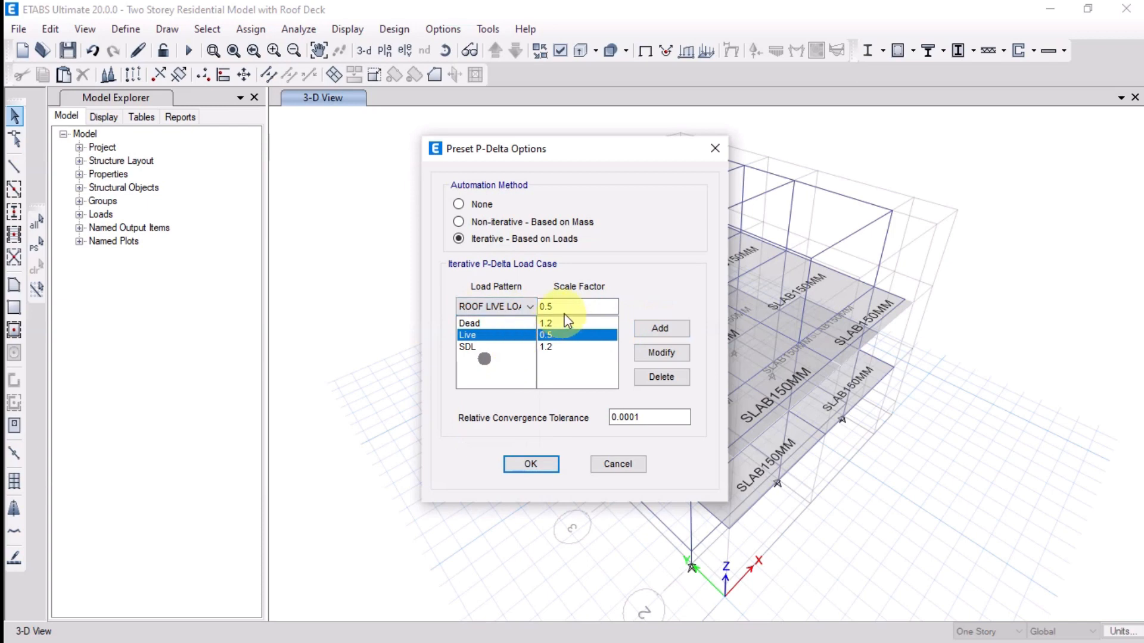
{"action": "left_click", "coordinate": [661, 329]}
Step: Accept the P-Delta options after reviewing each load pattern's scale factor, and save the model
{"action": "left_click", "coordinate": [495, 324]}
{"action": "left_click", "coordinate": [493, 336]}
{"action": "left_click", "coordinate": [498, 348]}
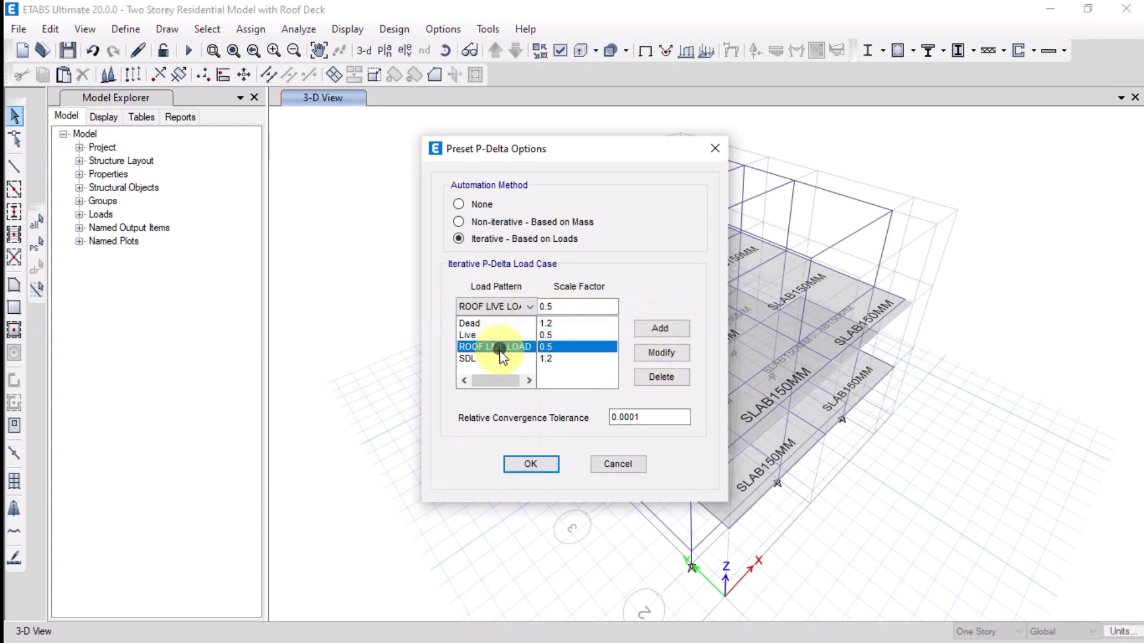
{"action": "left_click", "coordinate": [496, 360]}
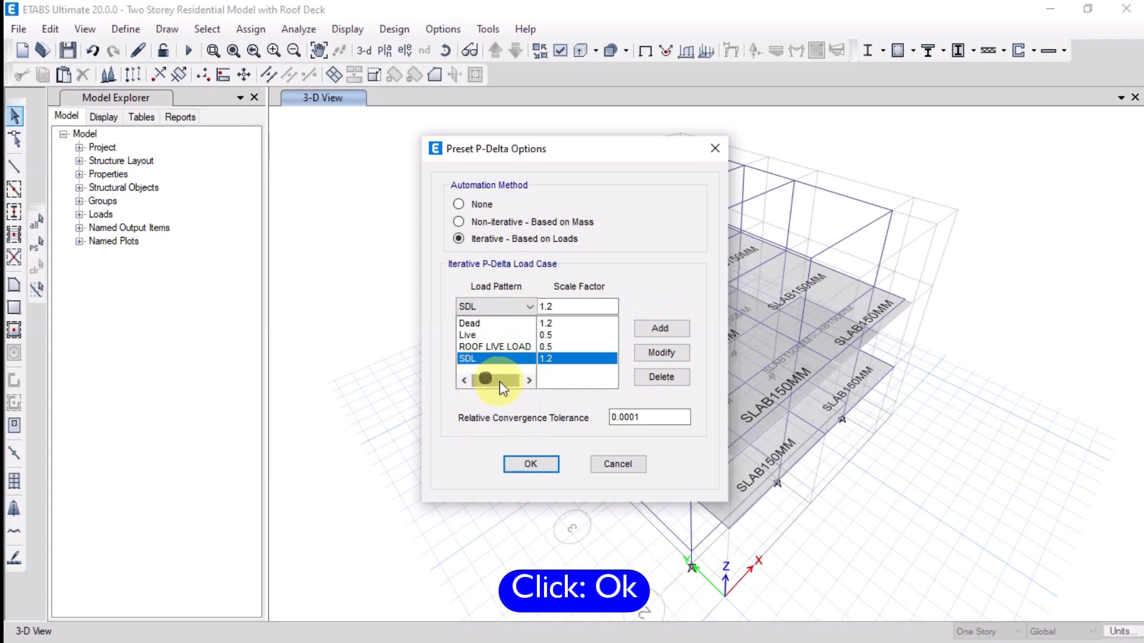
{"action": "left_click", "coordinate": [528, 465]}
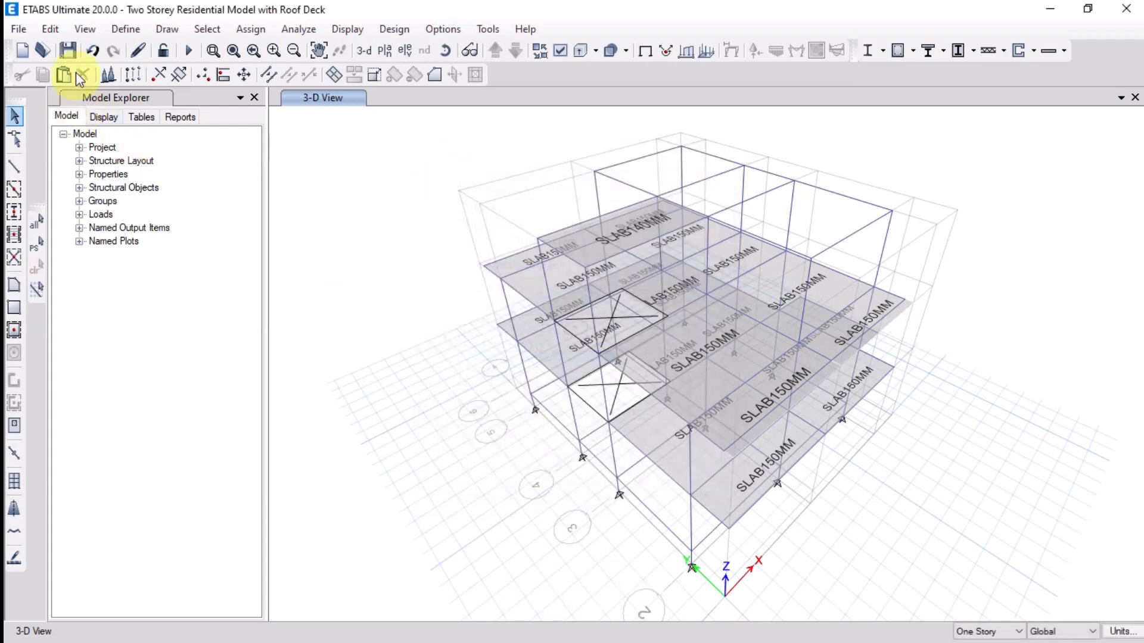
{"action": "left_click", "coordinate": [67, 50]}
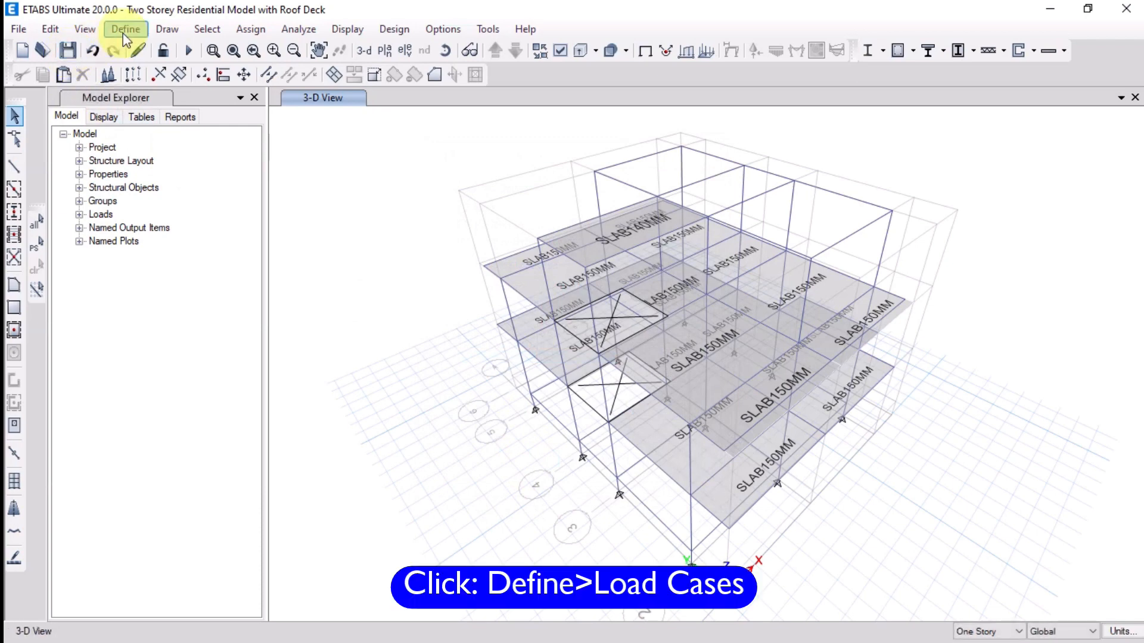
Step: Start a new load case definition and name it MODAL
{"action": "left_click", "coordinate": [125, 29]}
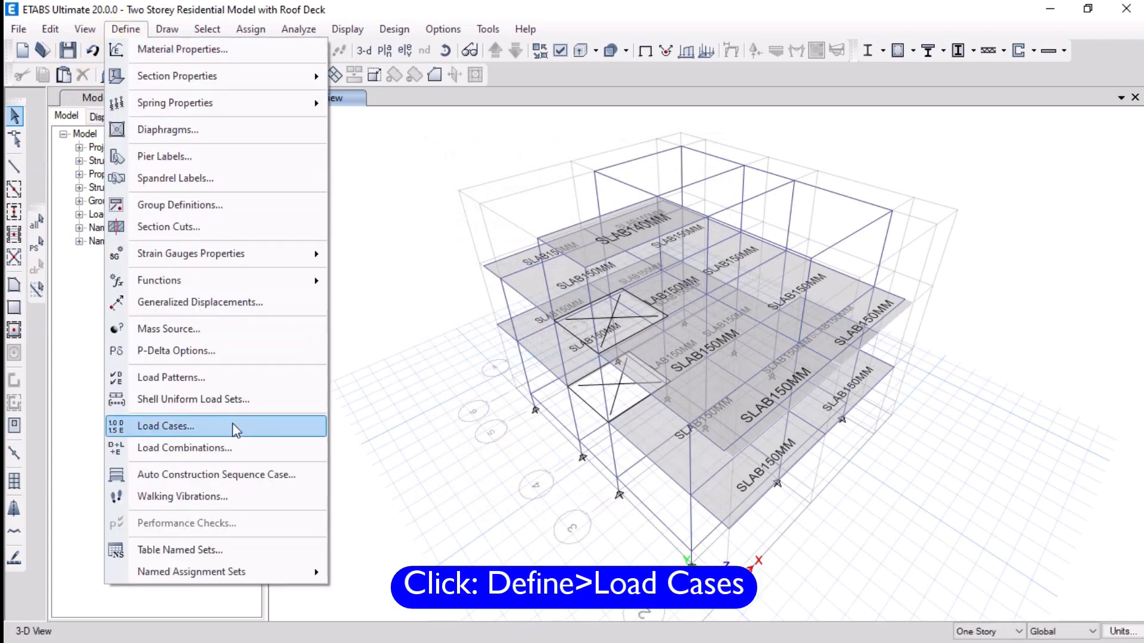
{"action": "left_click", "coordinate": [166, 427]}
{"action": "scroll", "coordinate": [376, 335], "scroll_direction": "down", "scroll_amount": 1}
{"action": "scroll", "coordinate": [372, 334], "scroll_direction": "up", "scroll_amount": 1}
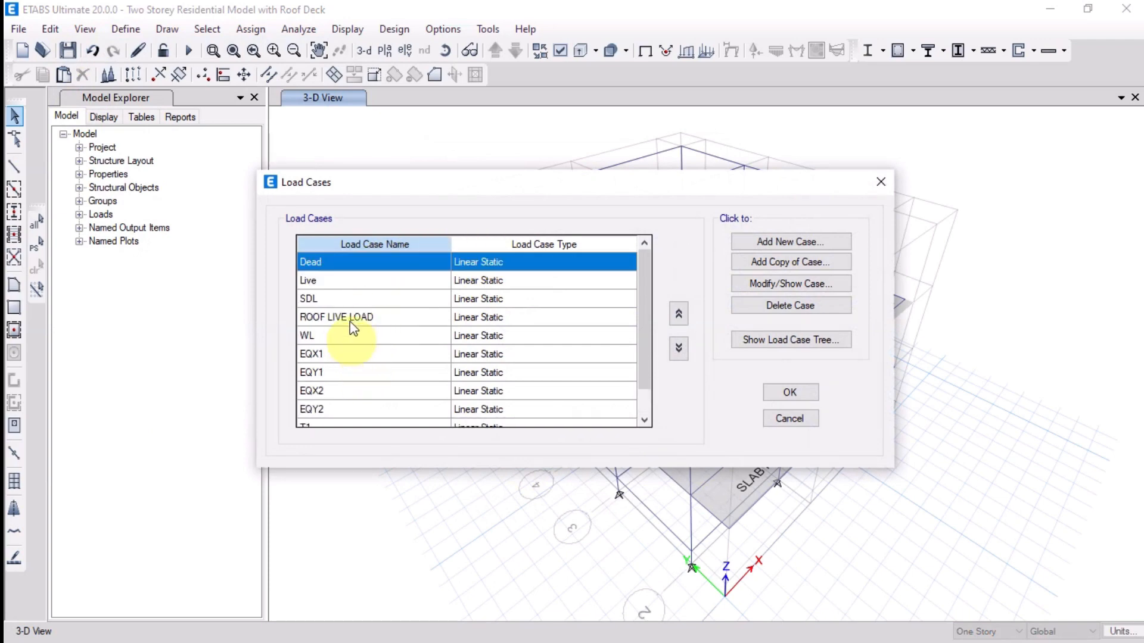
{"action": "left_click", "coordinate": [767, 242]}
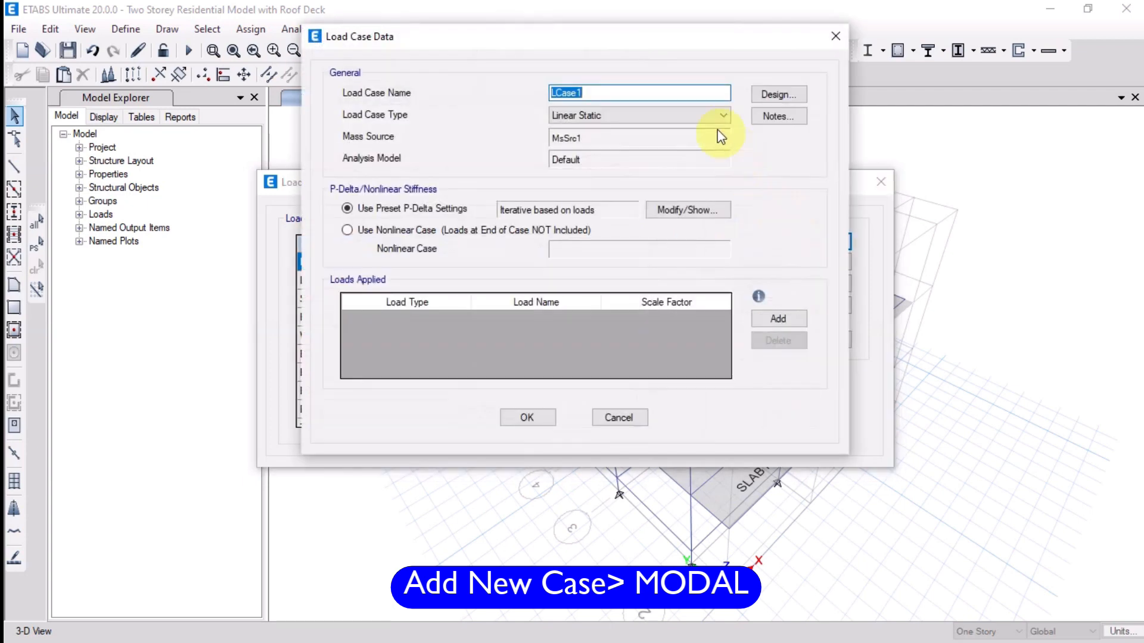
{"action": "type", "text": "MODAL"}
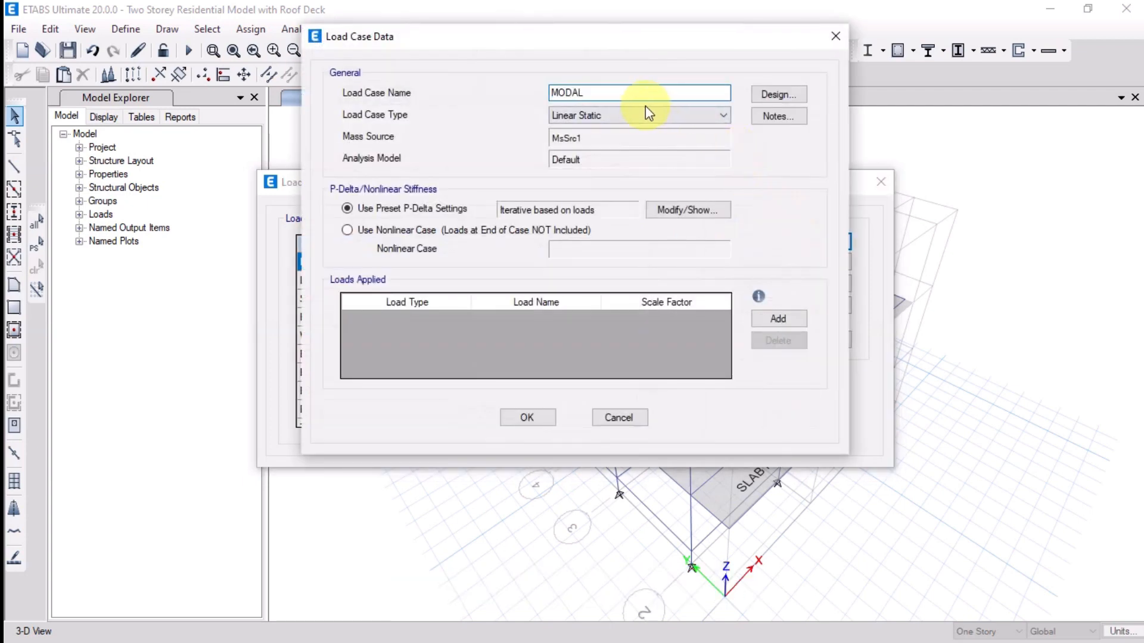
Step: Set the MODAL load case to type Modal with subtype Ritz, and review its preset P-Delta settings
{"action": "left_click", "coordinate": [647, 114]}
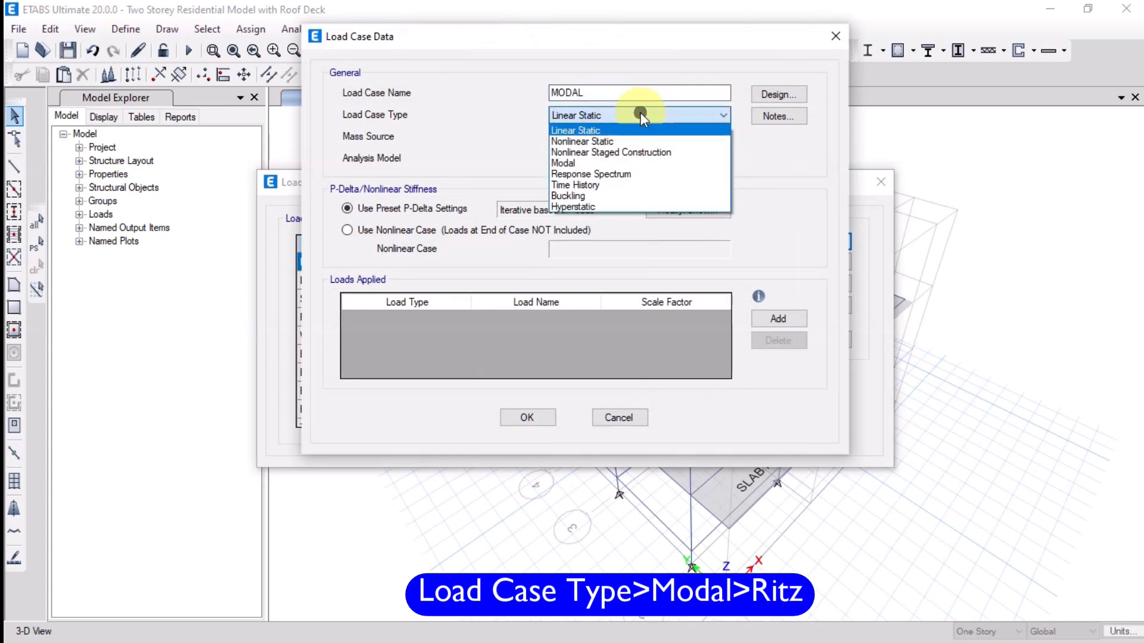
{"action": "left_click", "coordinate": [577, 164]}
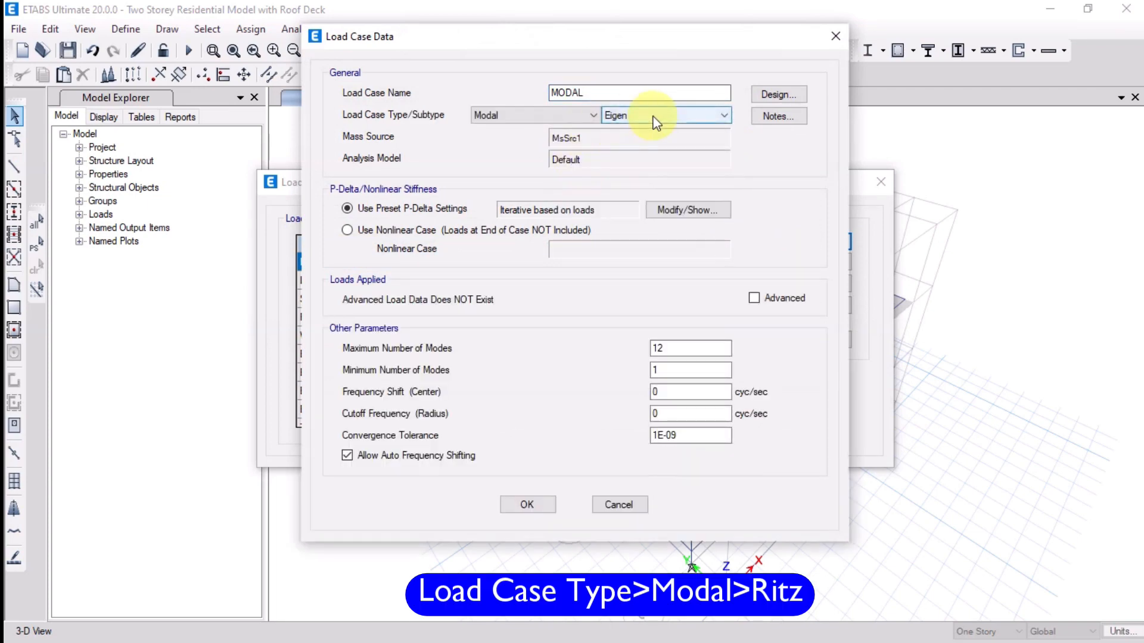
{"action": "left_click", "coordinate": [567, 114]}
{"action": "left_click", "coordinate": [567, 113]}
{"action": "left_click", "coordinate": [672, 113]}
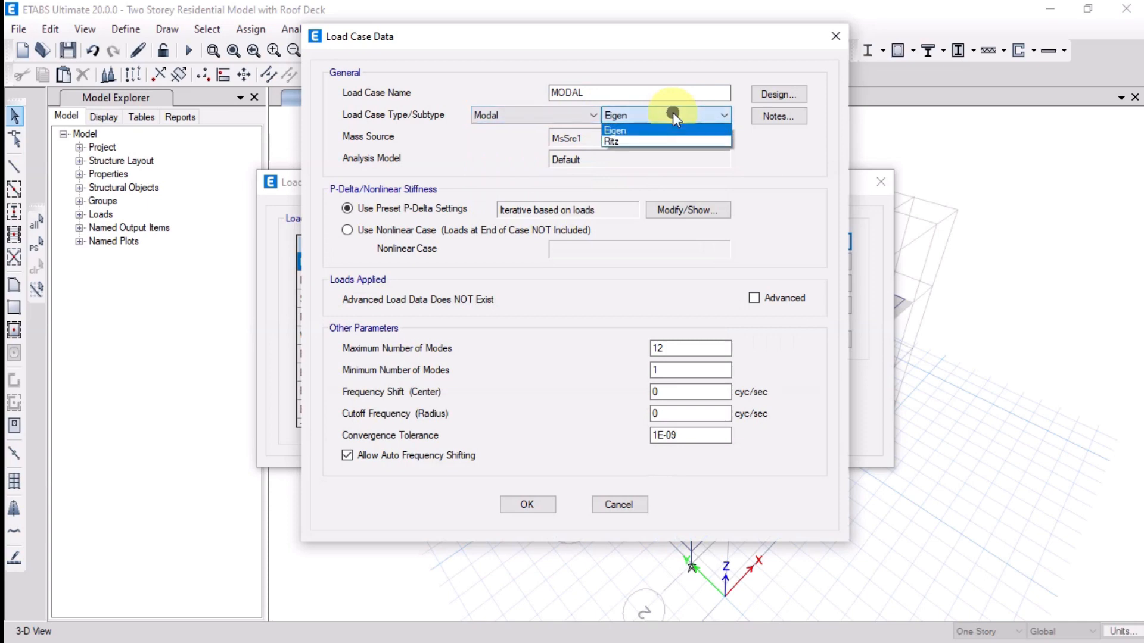
{"action": "left_click", "coordinate": [664, 141]}
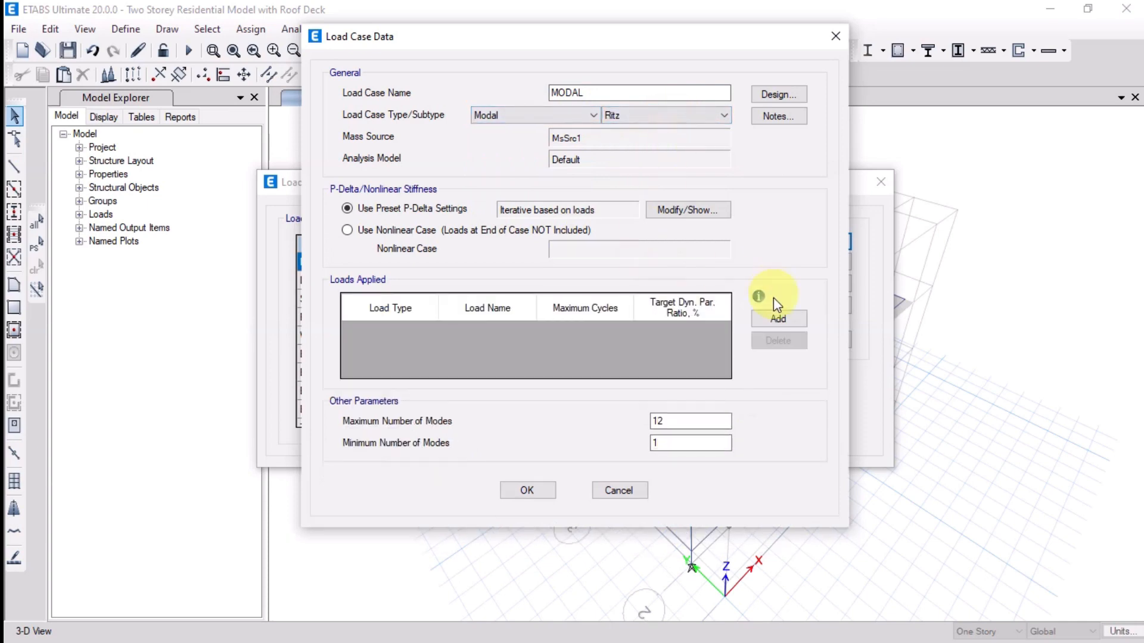
{"action": "left_click", "coordinate": [688, 210]}
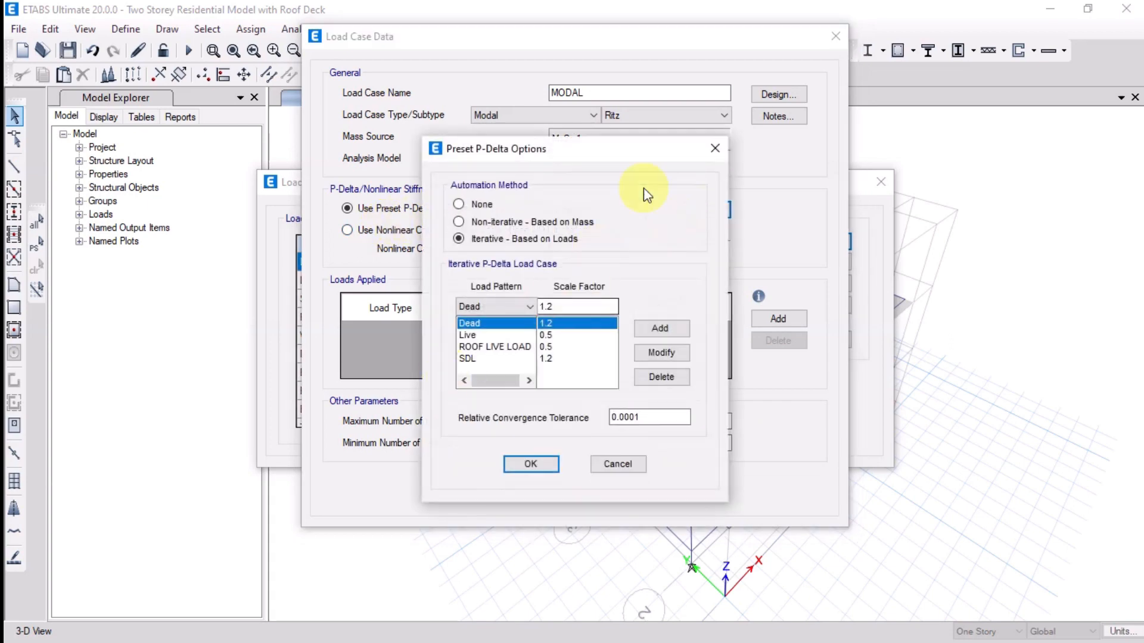
{"action": "left_click", "coordinate": [521, 470]}
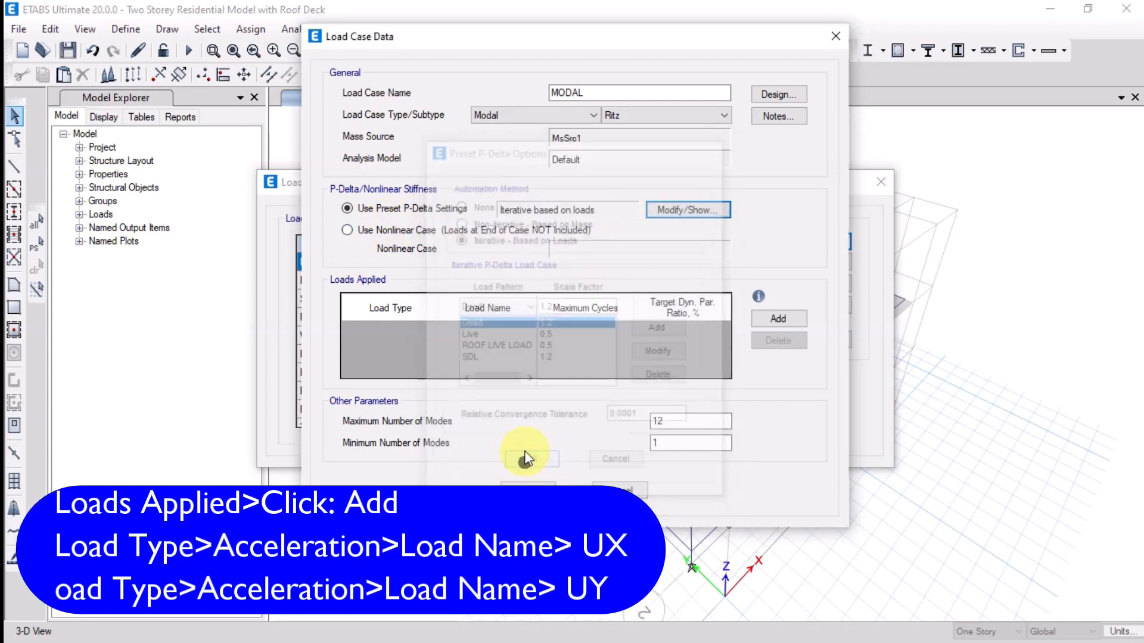
Step: Add two applied loads to the MODAL case and set both load types to Acceleration
{"action": "left_click", "coordinate": [781, 320]}
{"action": "left_click", "coordinate": [781, 319]}
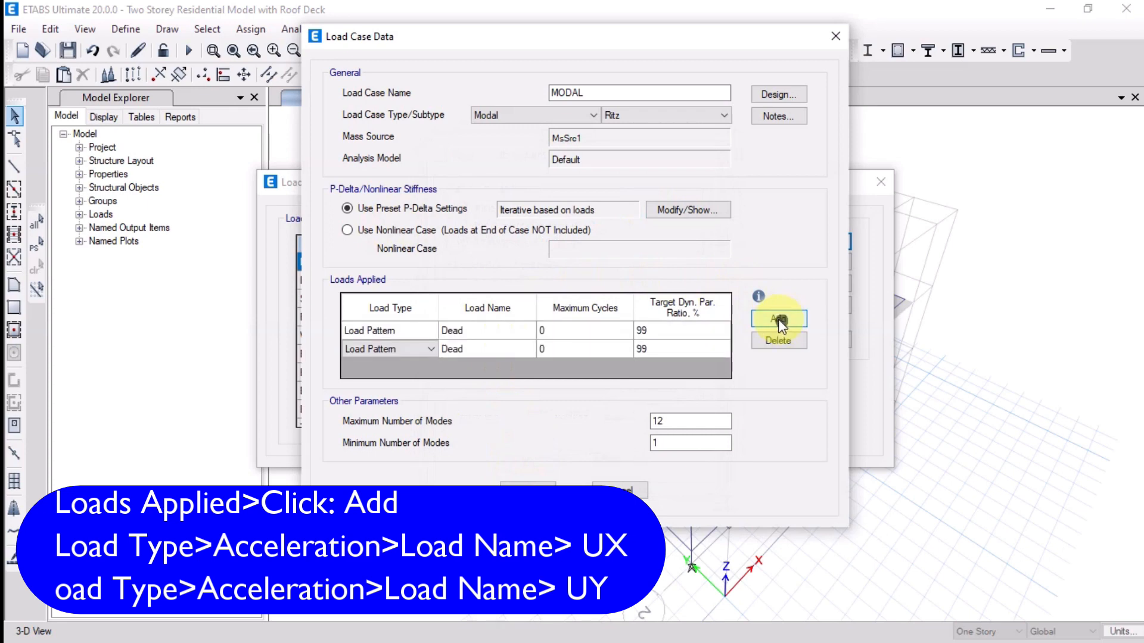
{"action": "left_click", "coordinate": [409, 330]}
{"action": "left_click", "coordinate": [409, 330]}
{"action": "left_click", "coordinate": [369, 354]}
{"action": "left_click", "coordinate": [395, 349]}
{"action": "left_click", "coordinate": [394, 348]}
{"action": "left_click", "coordinate": [368, 373]}
Step: Assign UX as the load name of the first acceleration load and UY as that of the second
{"action": "left_click", "coordinate": [492, 333]}
{"action": "left_click", "coordinate": [493, 331]}
{"action": "left_click", "coordinate": [493, 331]}
{"action": "left_click", "coordinate": [477, 348]}
{"action": "left_click", "coordinate": [476, 349]}
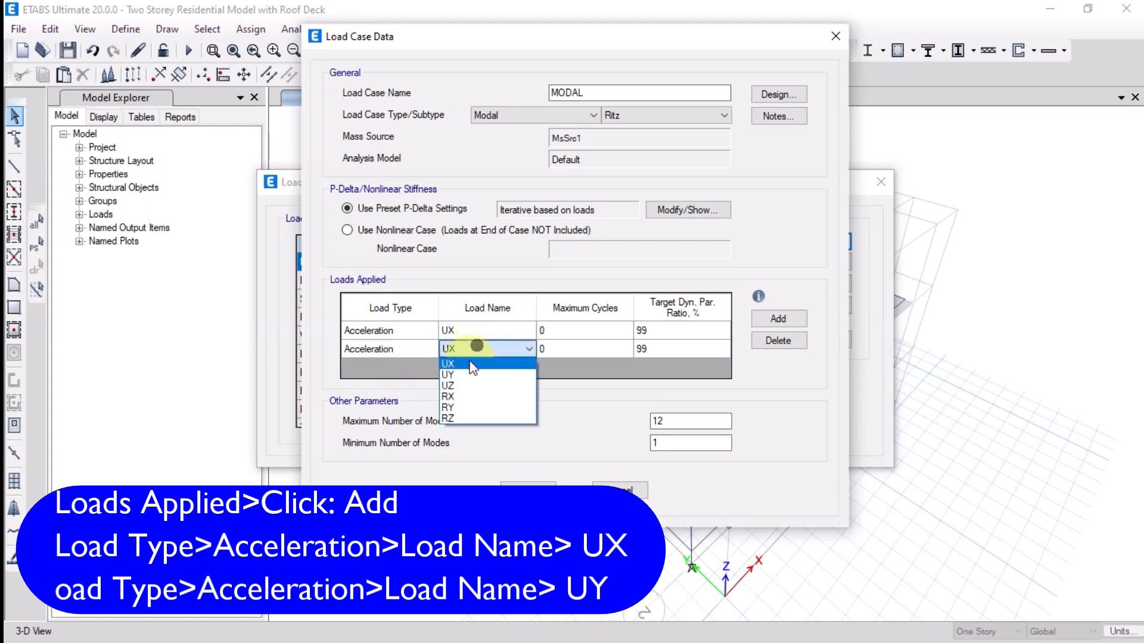
{"action": "left_click", "coordinate": [466, 375]}
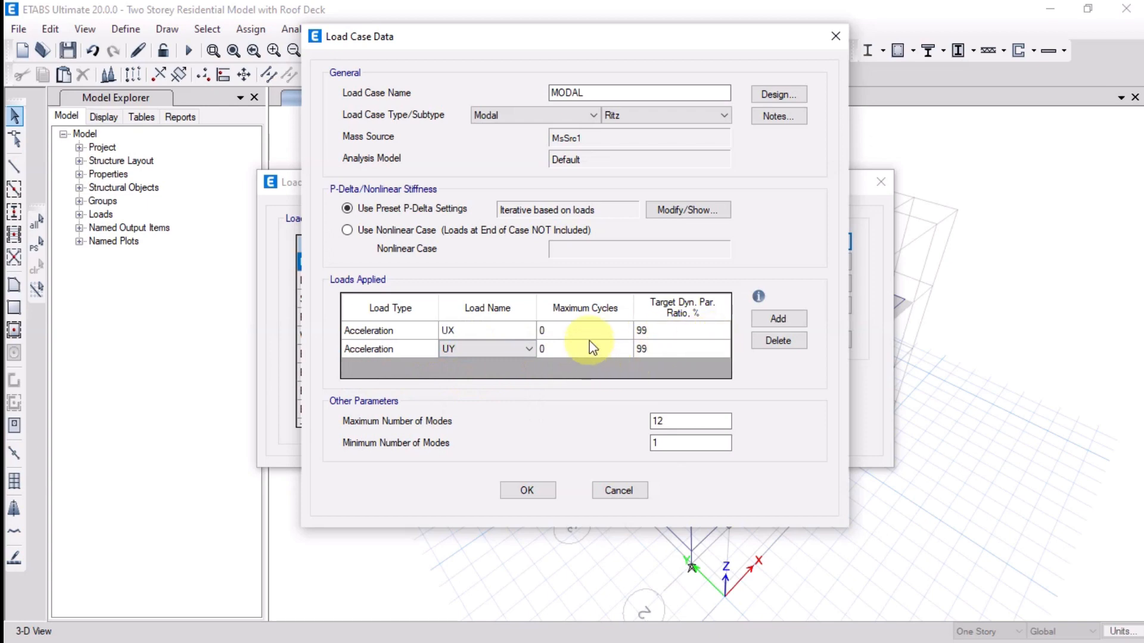
Step: Keep 0 maximum cycles and 99% target ratio for both loads, with 12 maximum and 1 minimum modes, and save the MODAL case
{"action": "left_click", "coordinate": [607, 328]}
{"action": "left_click", "coordinate": [671, 329]}
{"action": "left_click", "coordinate": [697, 350]}
{"action": "left_click", "coordinate": [692, 421]}
{"action": "left_click", "coordinate": [687, 444]}
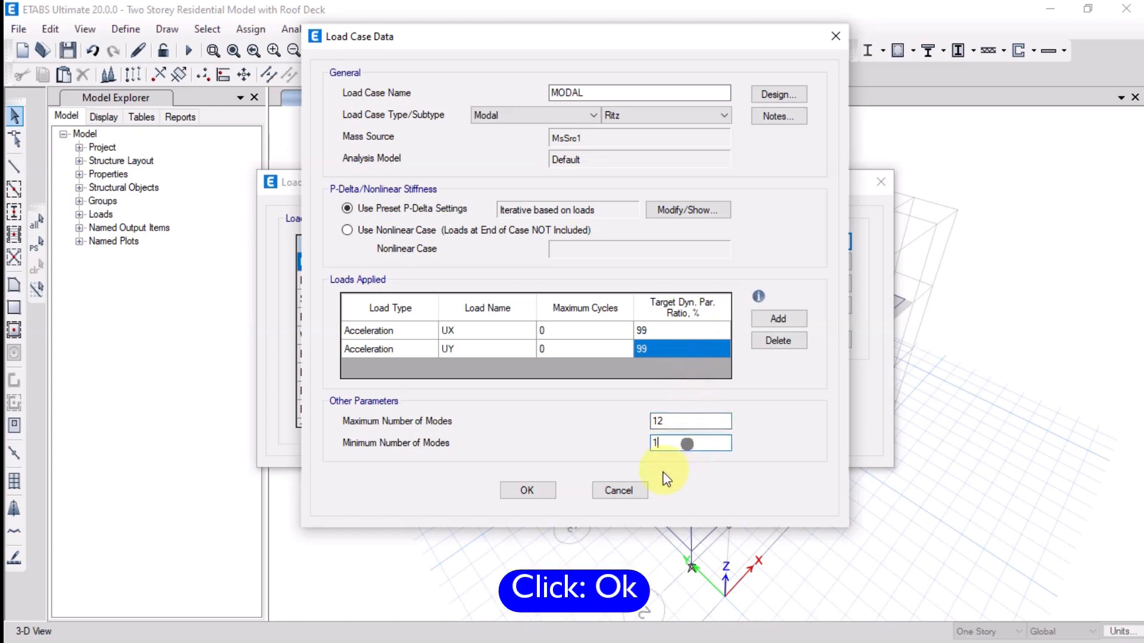
{"action": "left_click", "coordinate": [527, 490]}
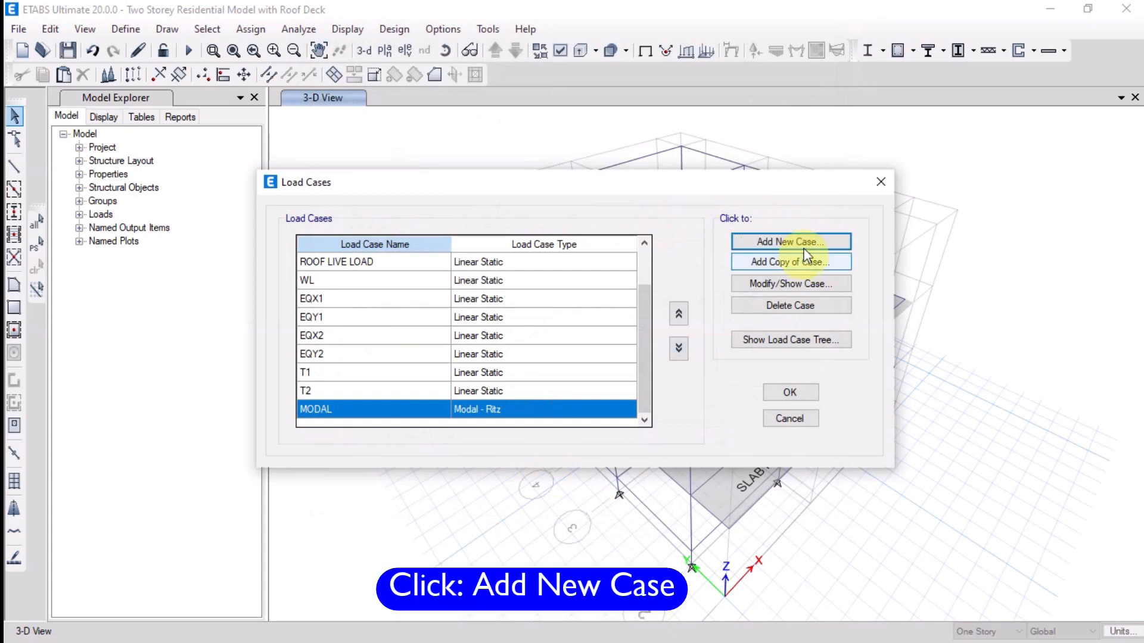
Step: Start a new load case named RSX and set its type to Response Spectrum
{"action": "left_click", "coordinate": [769, 240]}
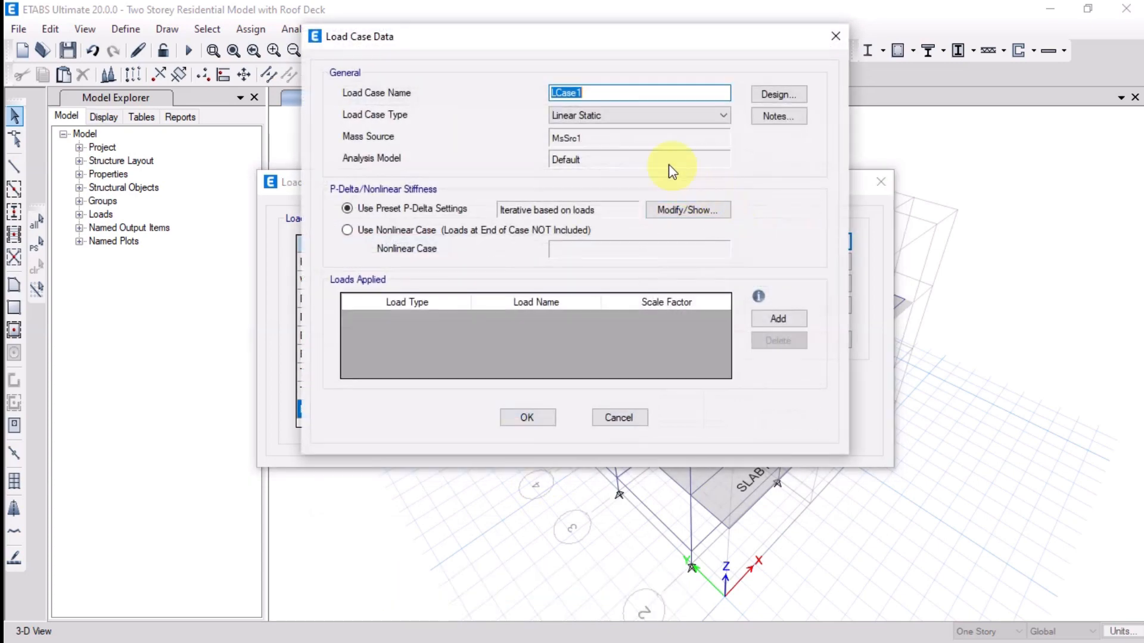
{"action": "type", "text": "RSX"}
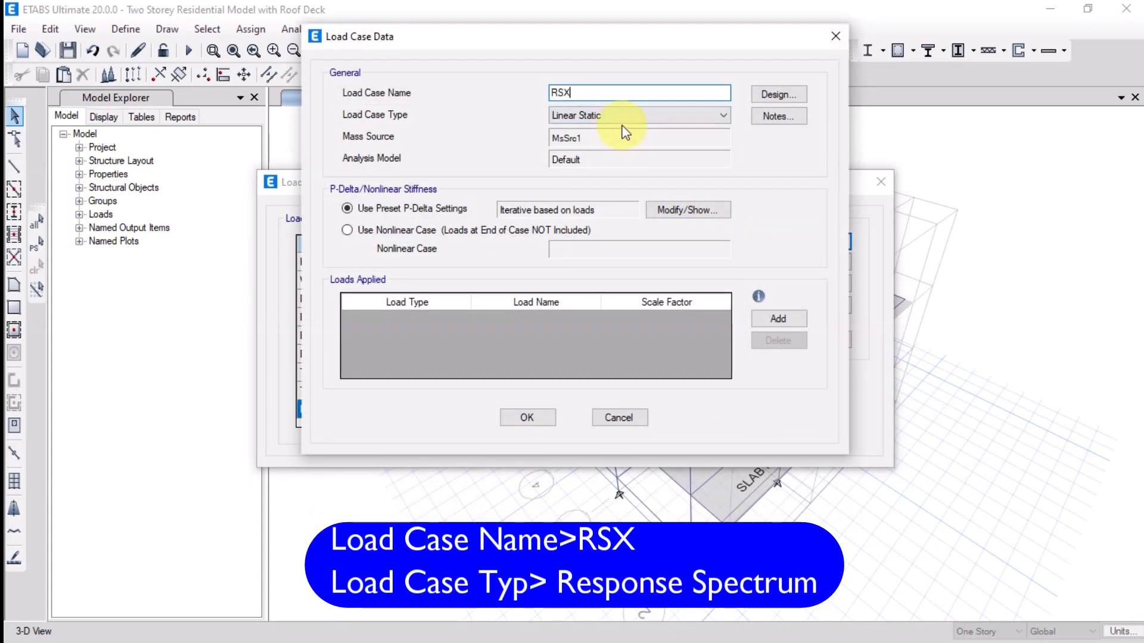
{"action": "left_click", "coordinate": [617, 114]}
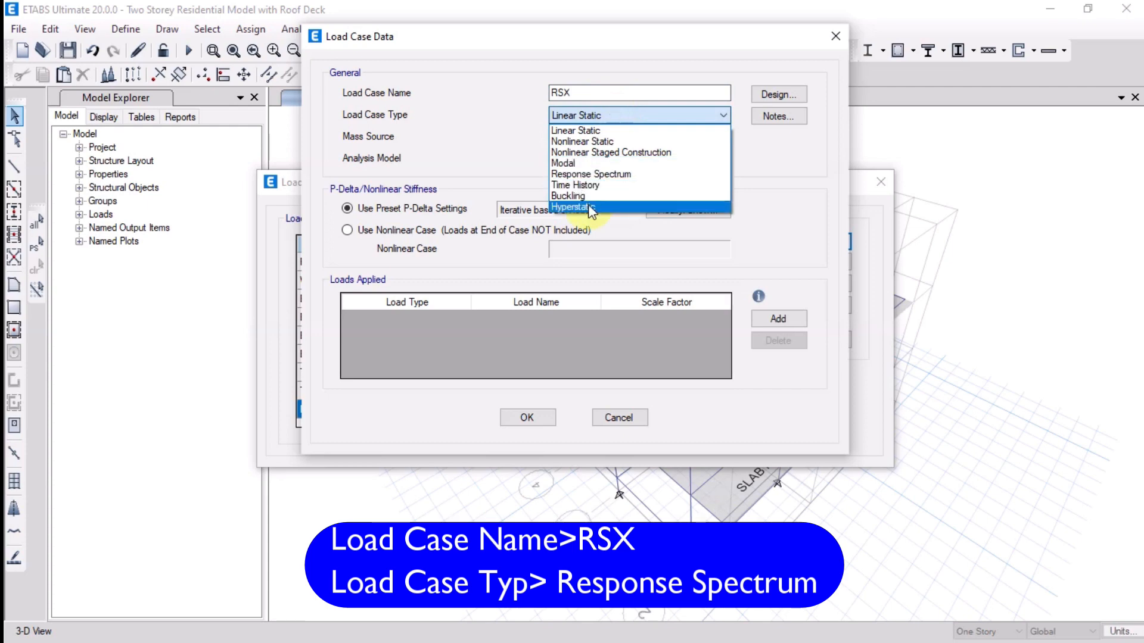
{"action": "left_click", "coordinate": [595, 174]}
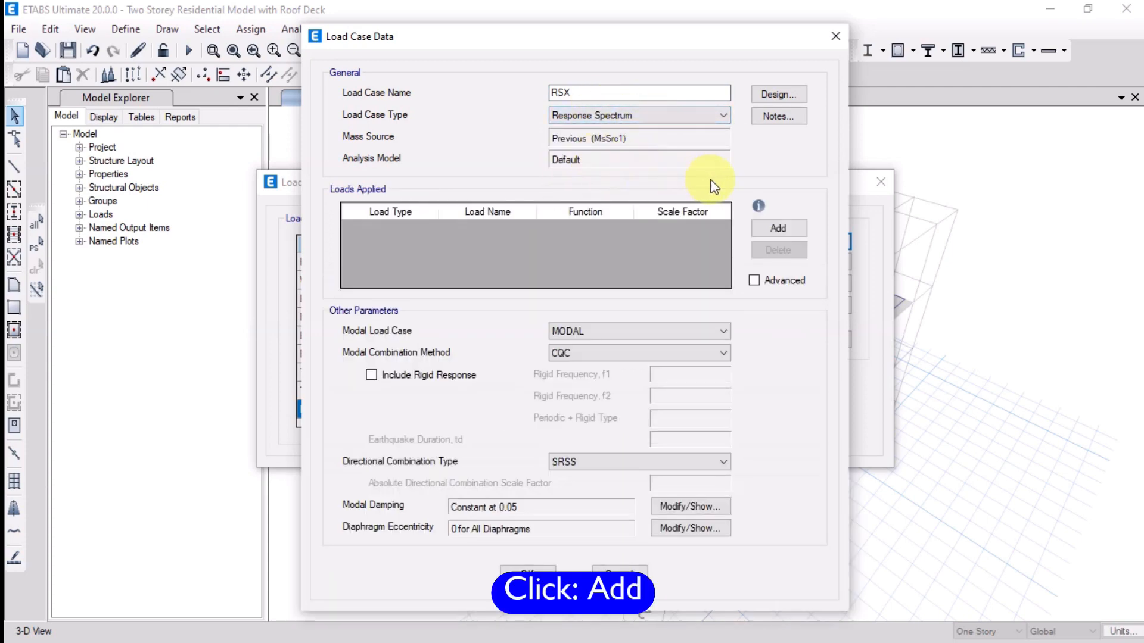
Step: Add an Acceleration load to RSX in direction U1 with function SJ LU RSA, keeping the scale factor of 9806.65
{"action": "left_click", "coordinate": [784, 227]}
{"action": "left_click", "coordinate": [412, 225]}
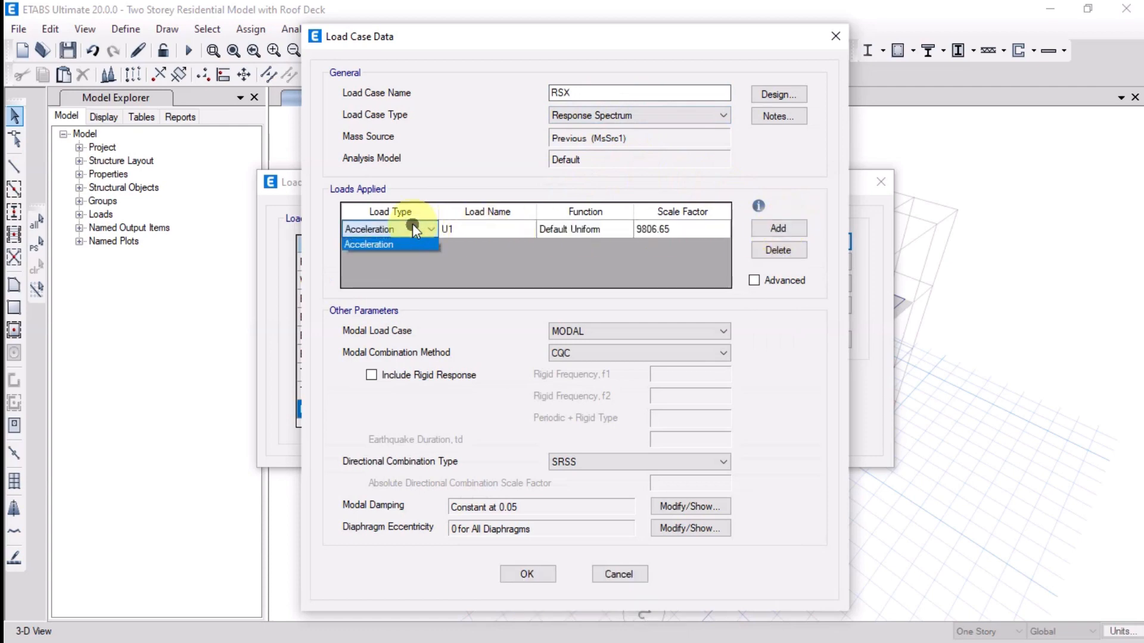
{"action": "left_click", "coordinate": [481, 228]}
{"action": "left_click", "coordinate": [485, 229]}
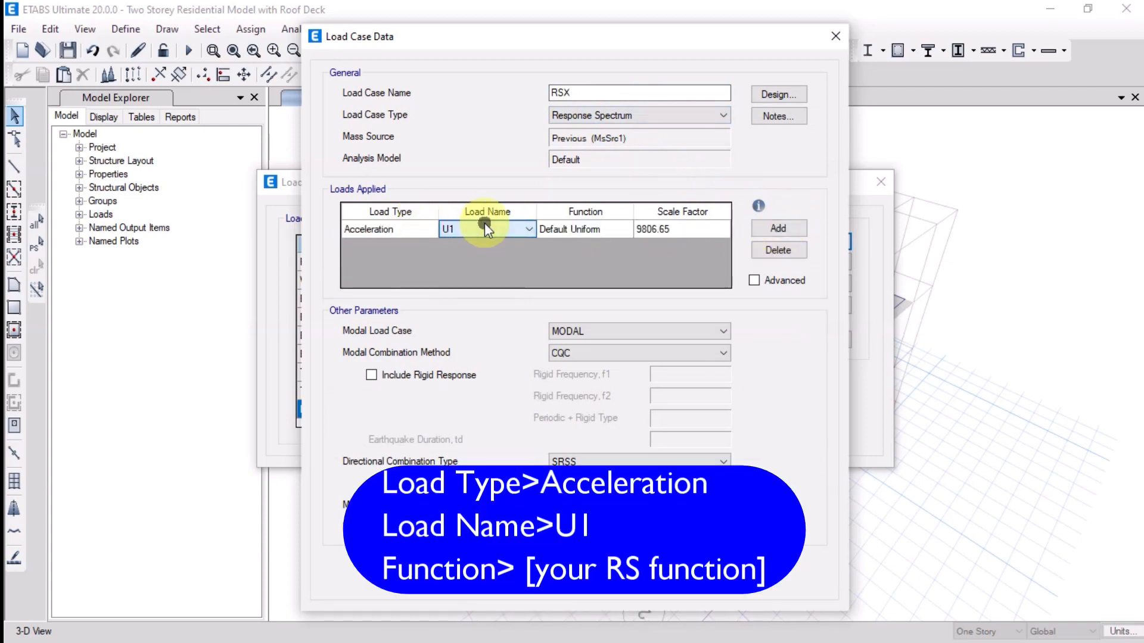
{"action": "left_click", "coordinate": [589, 229]}
{"action": "left_click", "coordinate": [589, 229]}
{"action": "left_click", "coordinate": [574, 256]}
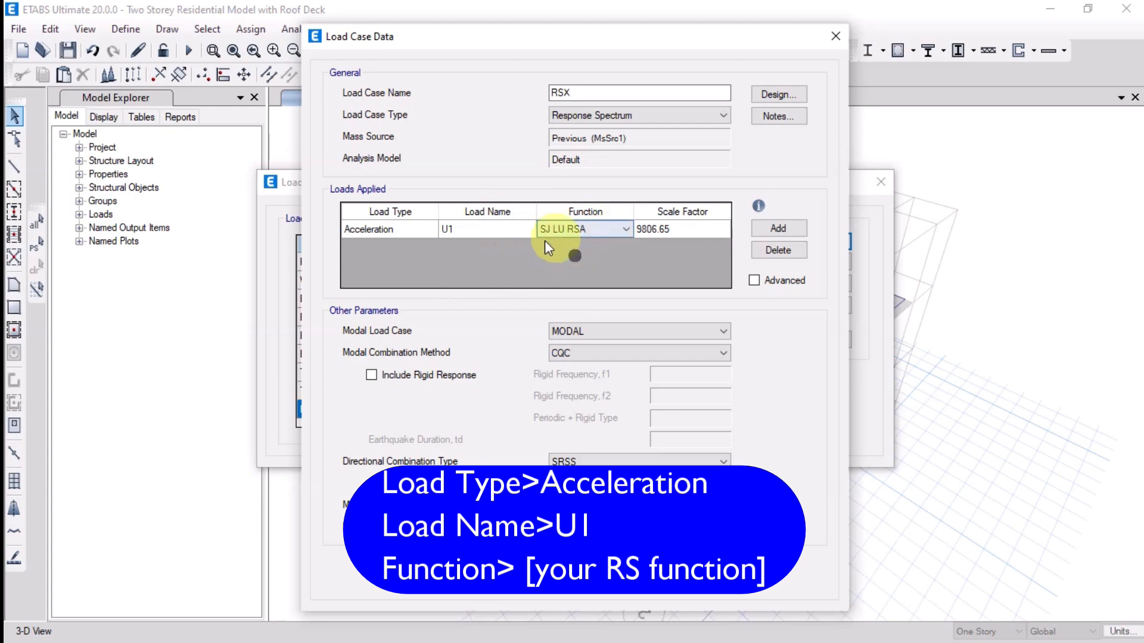
{"action": "left_click", "coordinate": [719, 225]}
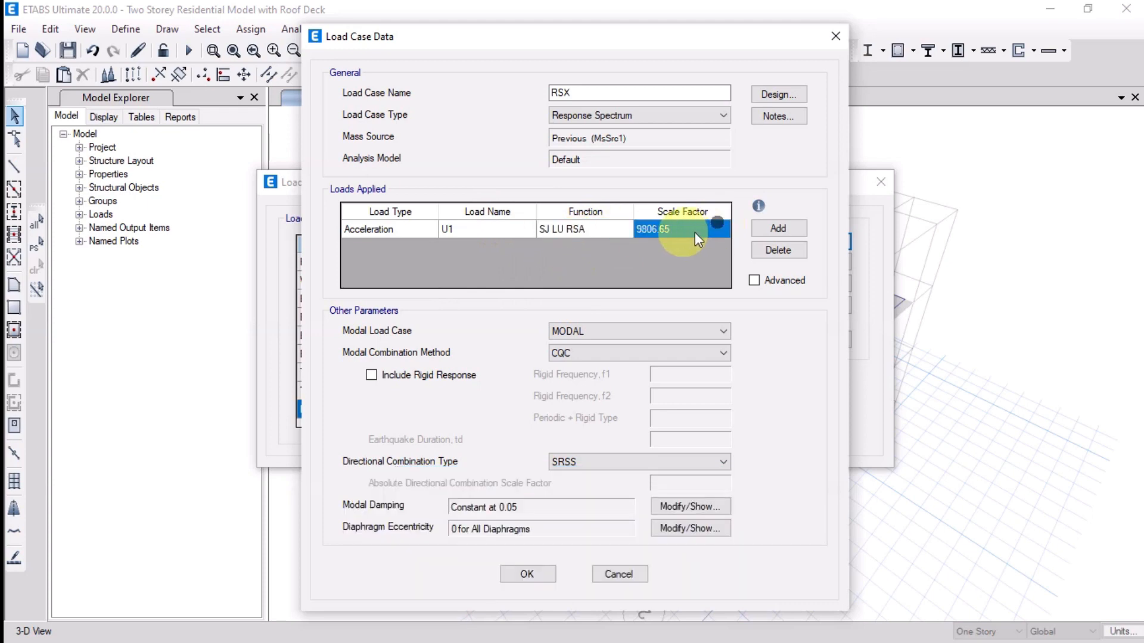
Step: Keep MODAL as RSX's modal load case, CQC modal combination, SRSS directional combination and constant modal damping of 0.05
{"action": "left_click", "coordinate": [623, 335]}
{"action": "left_click", "coordinate": [620, 331]}
{"action": "left_click", "coordinate": [620, 354]}
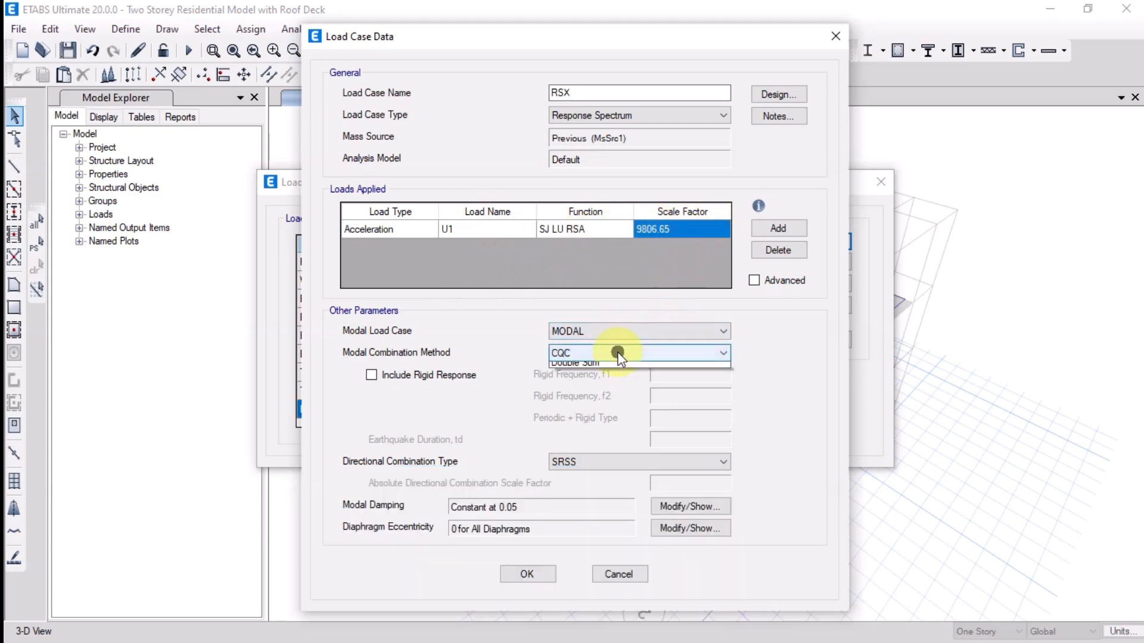
{"action": "left_click", "coordinate": [617, 352]}
{"action": "left_click", "coordinate": [615, 456]}
{"action": "left_click", "coordinate": [615, 456]}
{"action": "left_click", "coordinate": [690, 506]}
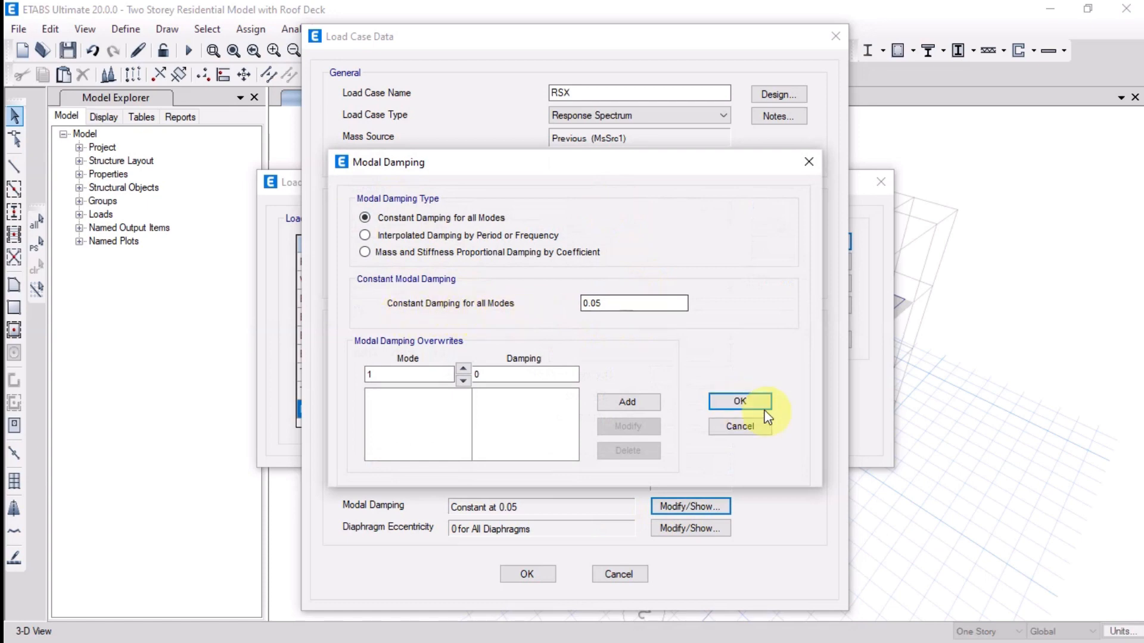
{"action": "left_click", "coordinate": [745, 402]}
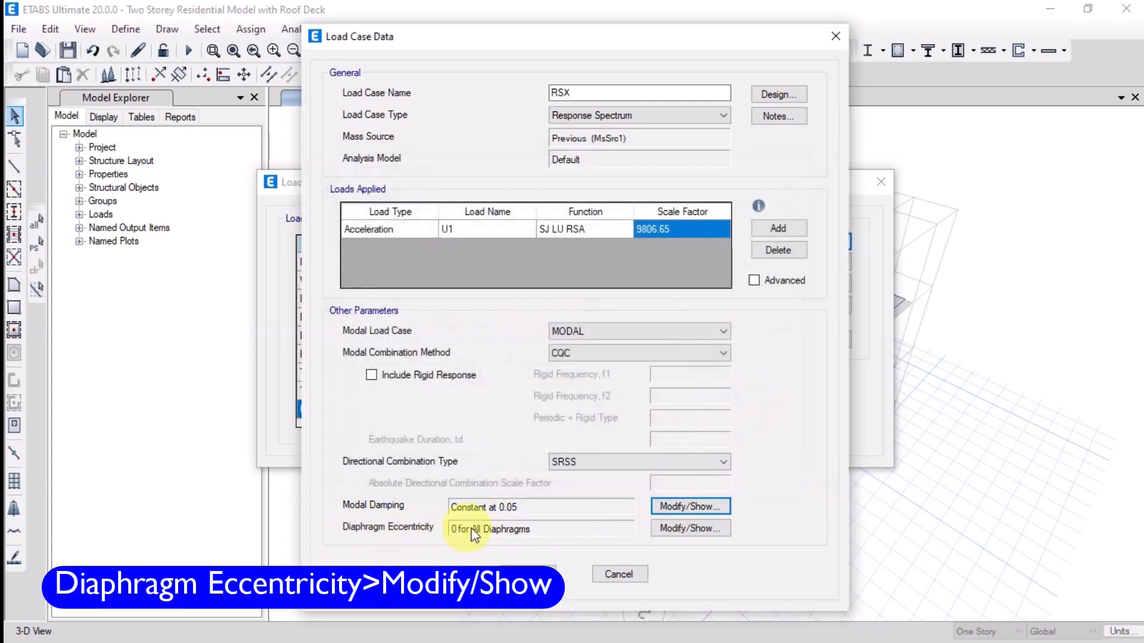
Step: Set the diaphragm eccentricity ratio of RSX to 0.05 for all diaphragms and save the load case
{"action": "left_click", "coordinate": [708, 530]}
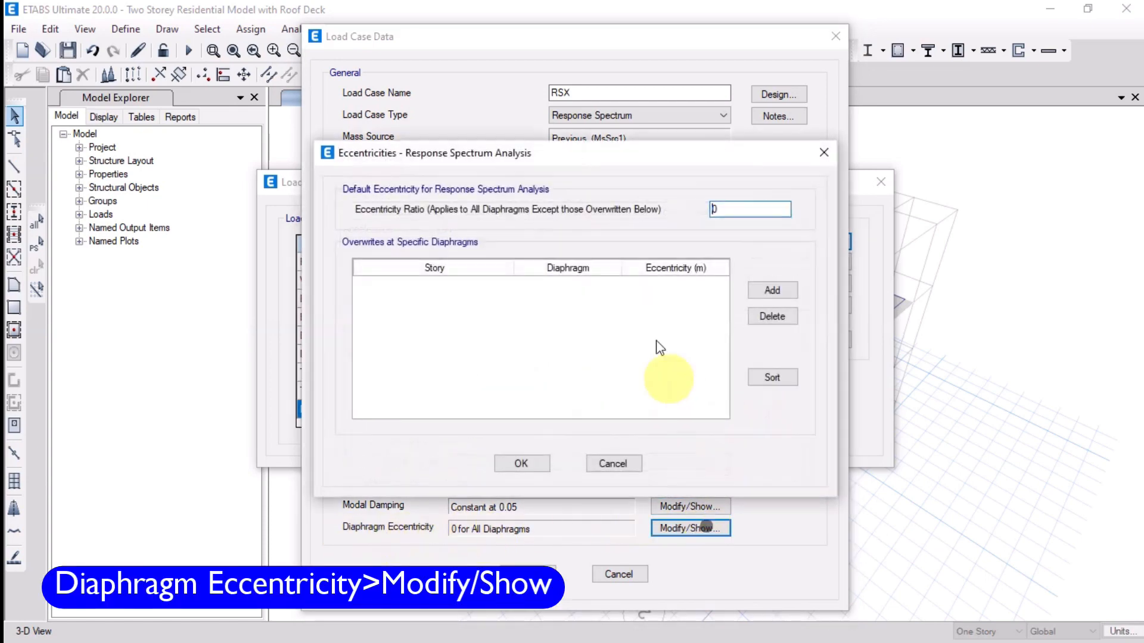
{"action": "double_click", "coordinate": [743, 208]}
{"action": "type", "text": "0.05"}
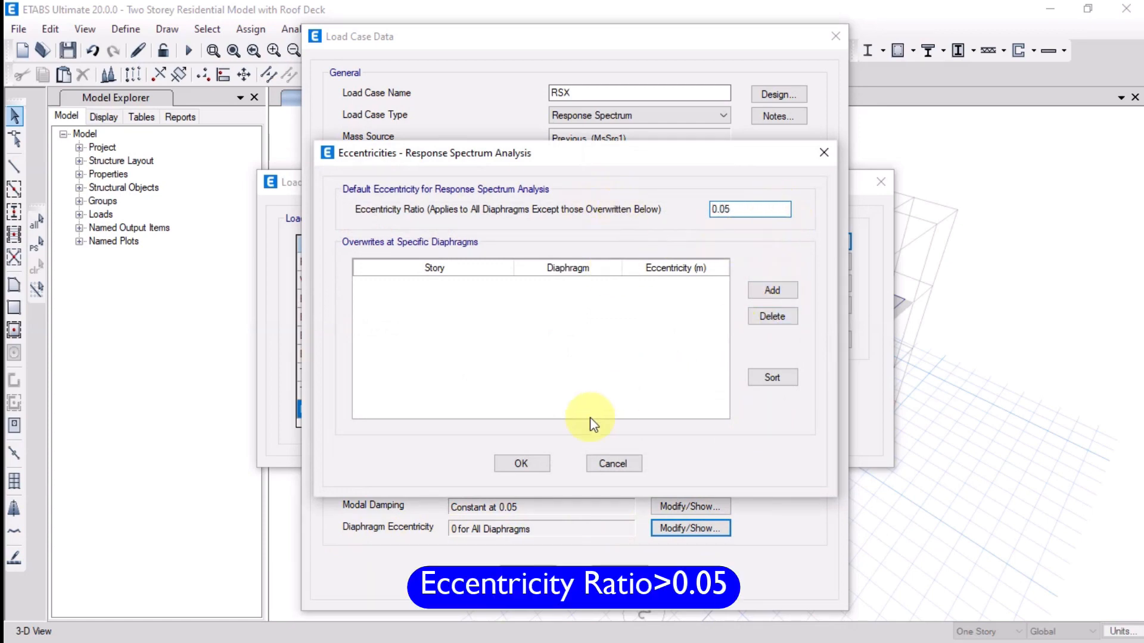
{"action": "left_click", "coordinate": [519, 464]}
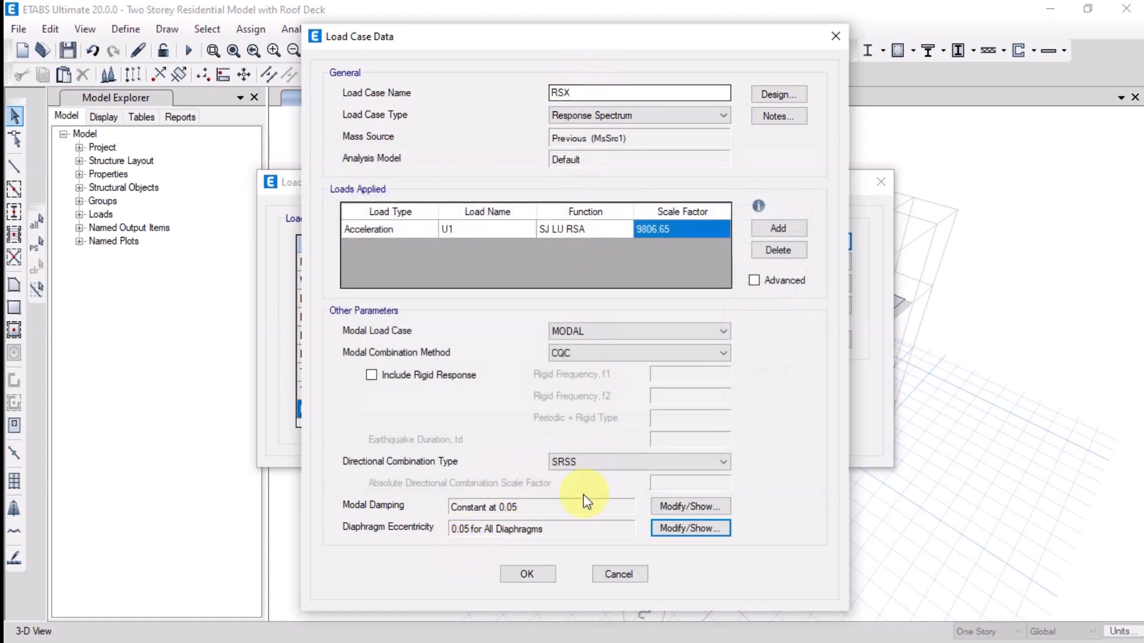
{"action": "left_click", "coordinate": [545, 573]}
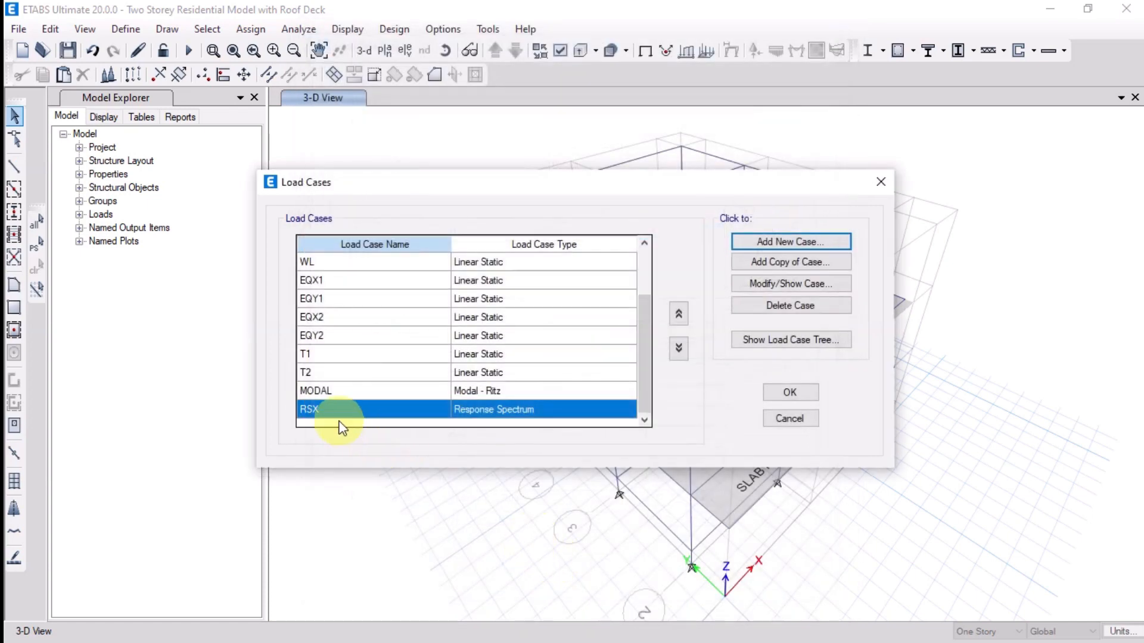
Step: Start a new load case named RSY and set its type to Response Spectrum
{"action": "left_click", "coordinate": [790, 241]}
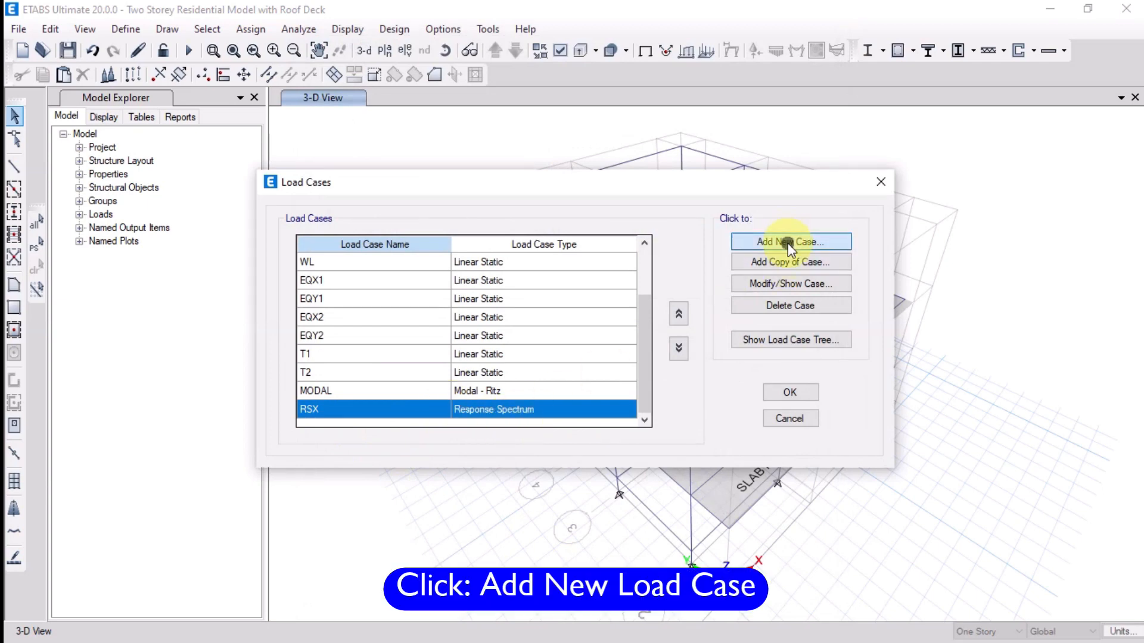
{"action": "type", "text": "RSY"}
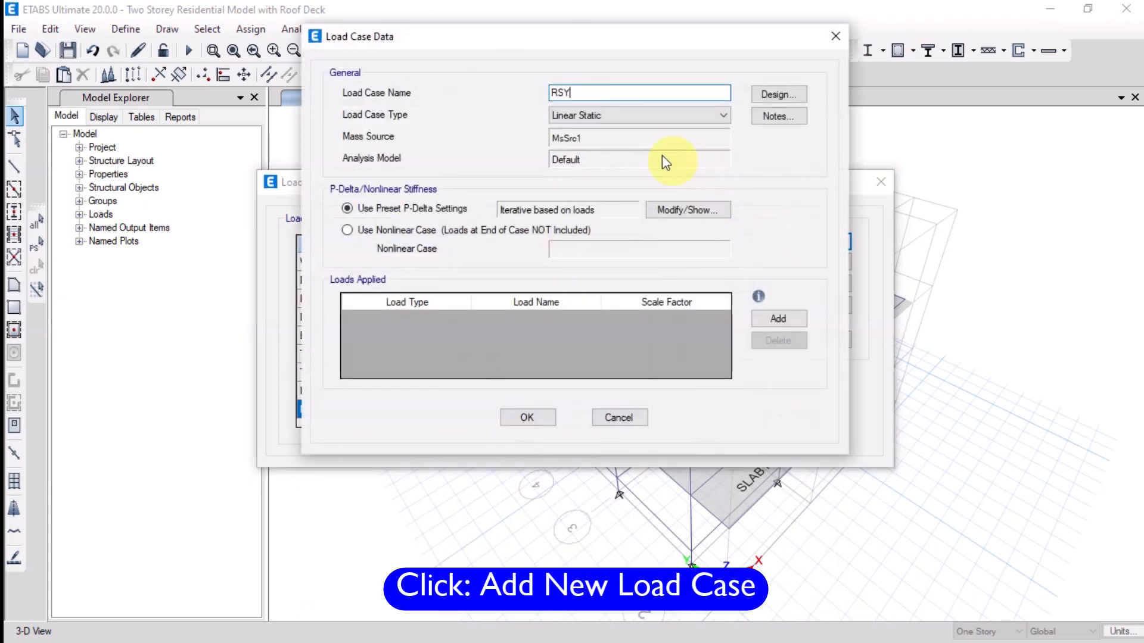
{"action": "left_click", "coordinate": [625, 115]}
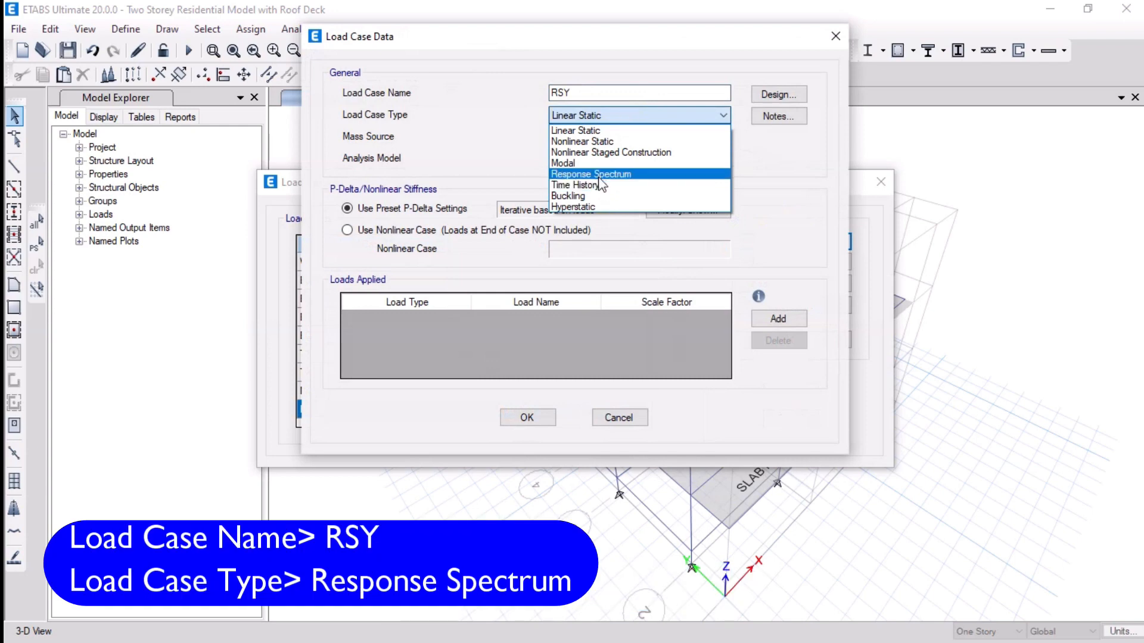
{"action": "left_click", "coordinate": [598, 175]}
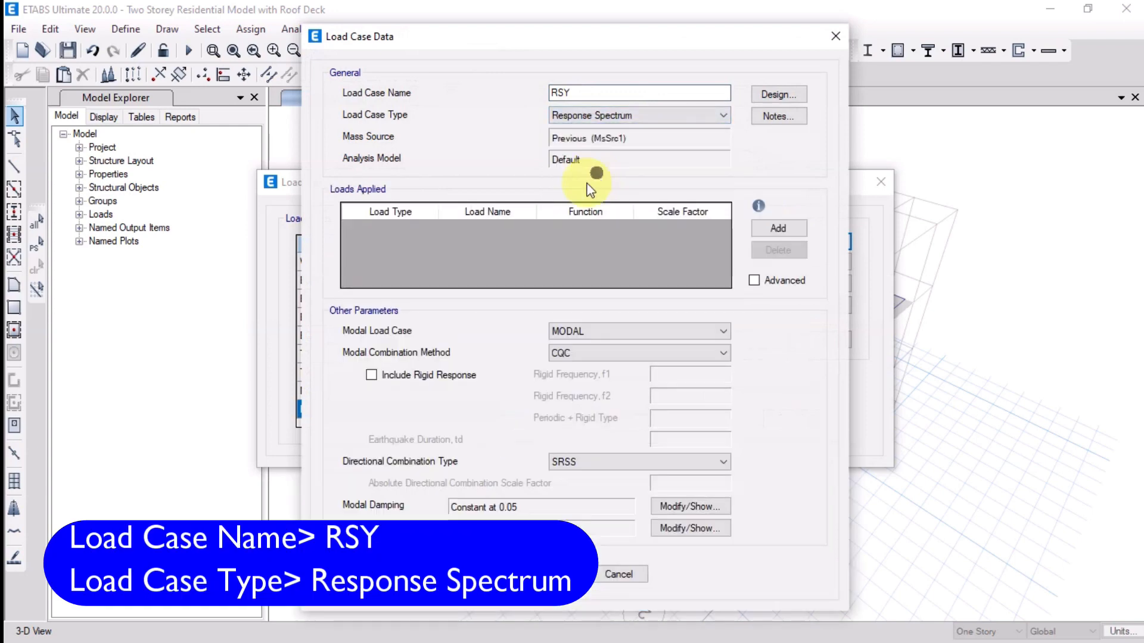
Step: Add an Acceleration load to RSY with load name U2 and function SJ LU RSA
{"action": "left_click", "coordinate": [784, 230]}
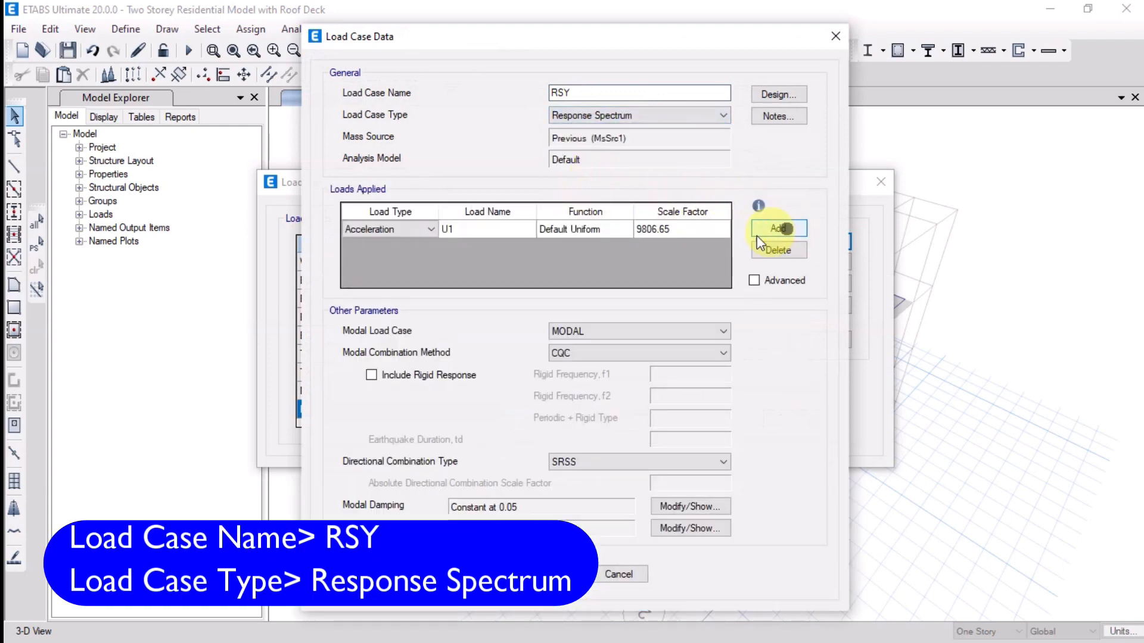
{"action": "left_click", "coordinate": [462, 230]}
{"action": "left_click", "coordinate": [463, 248]}
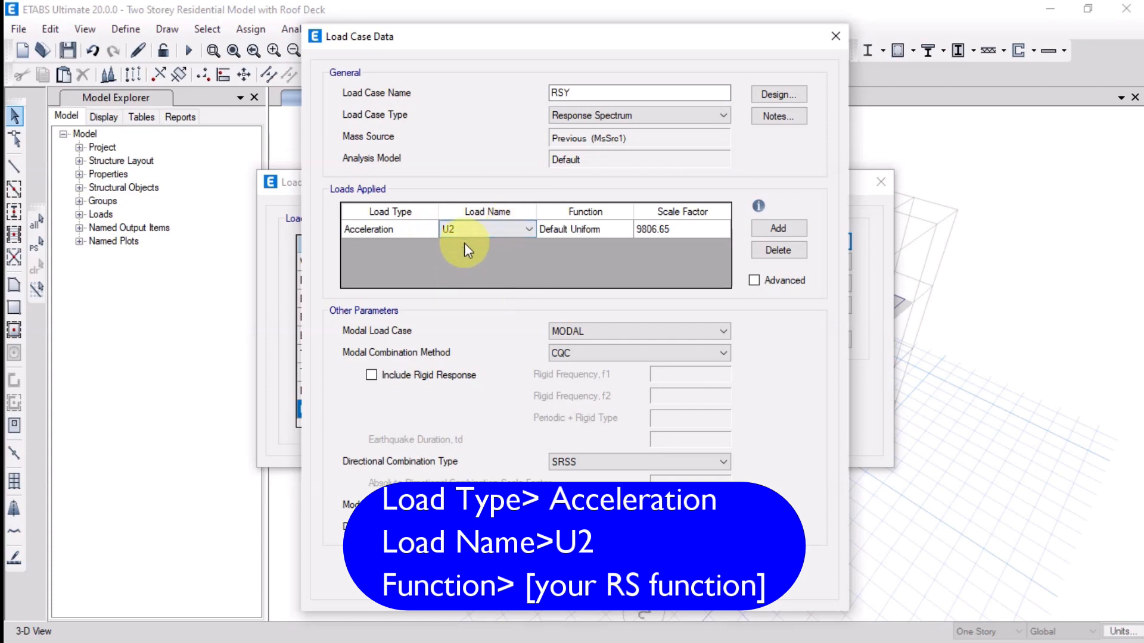
{"action": "left_click", "coordinate": [599, 229]}
{"action": "left_click", "coordinate": [599, 228]}
{"action": "left_click", "coordinate": [565, 252]}
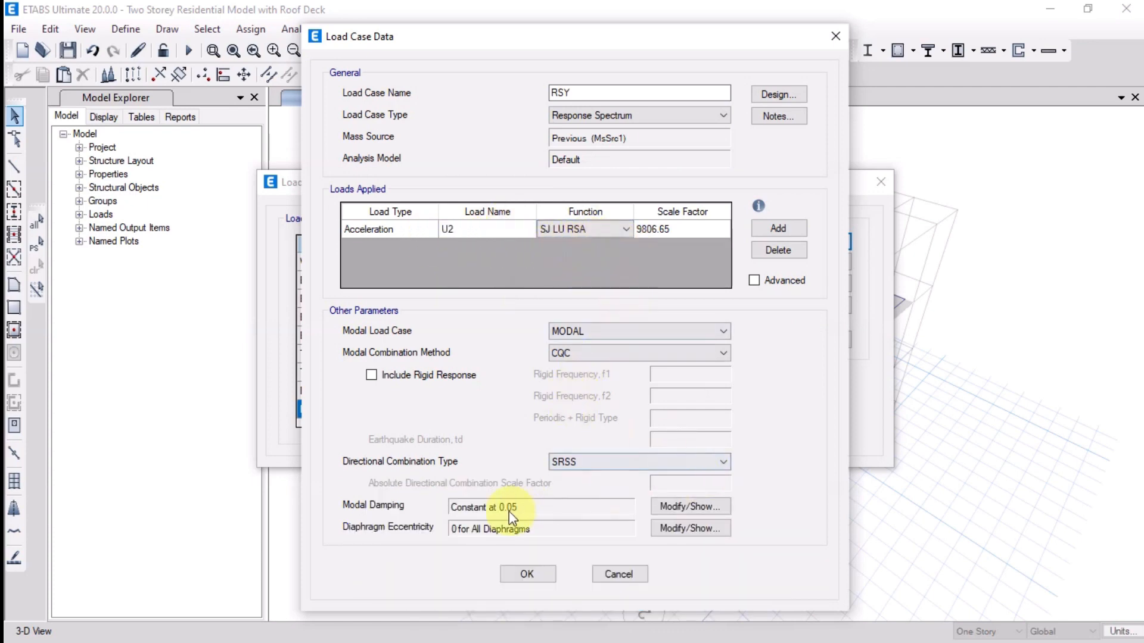
Step: Keep constant modal damping of 0.05 for RSY, set its diaphragm eccentricity ratio to 0.05, and save the load case
{"action": "left_click", "coordinate": [691, 506]}
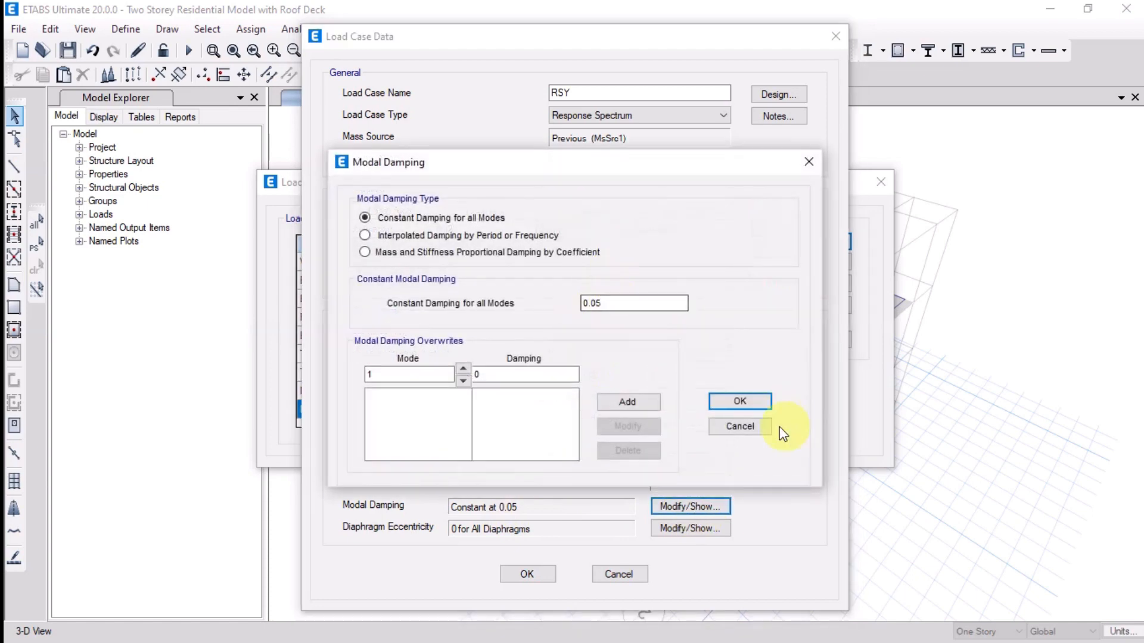
{"action": "left_click", "coordinate": [748, 396]}
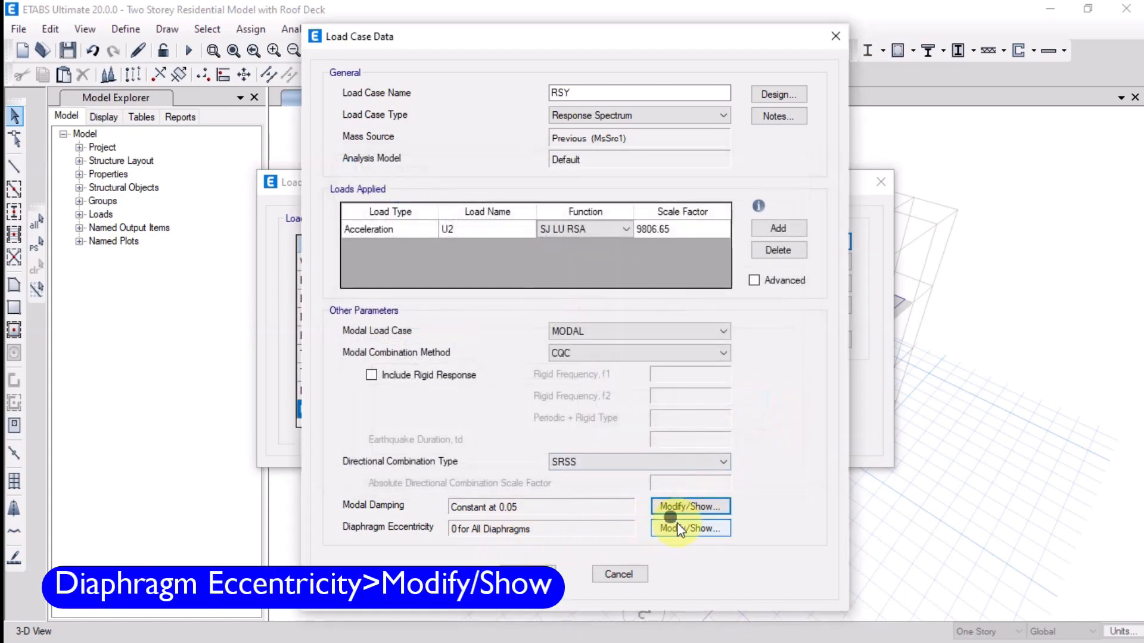
{"action": "left_click", "coordinate": [679, 527]}
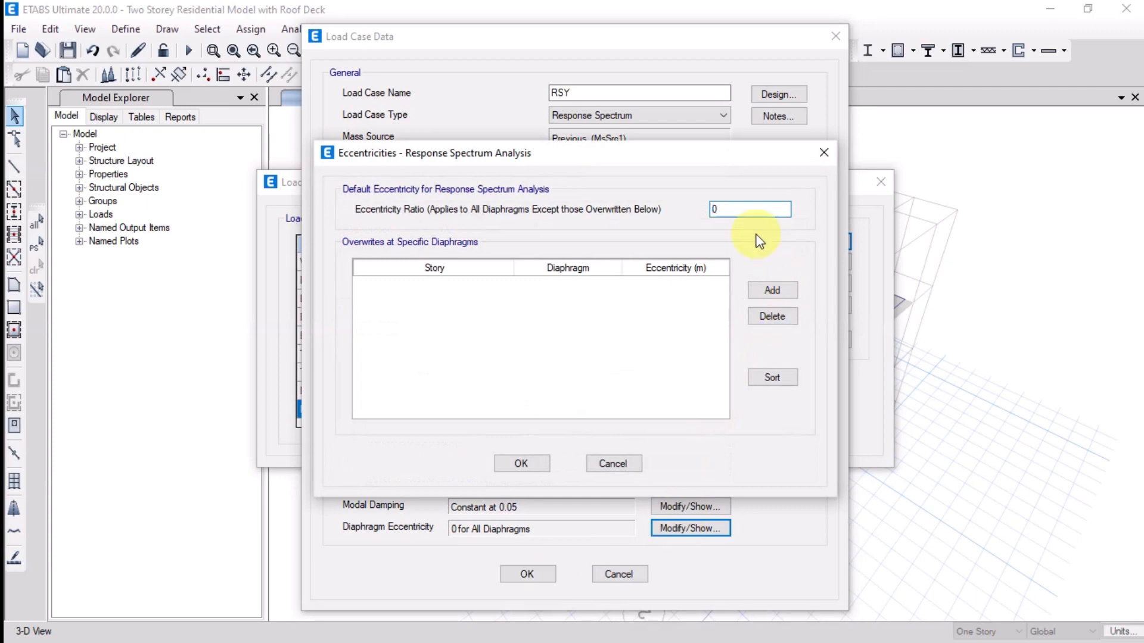
{"action": "left_click", "coordinate": [738, 212]}
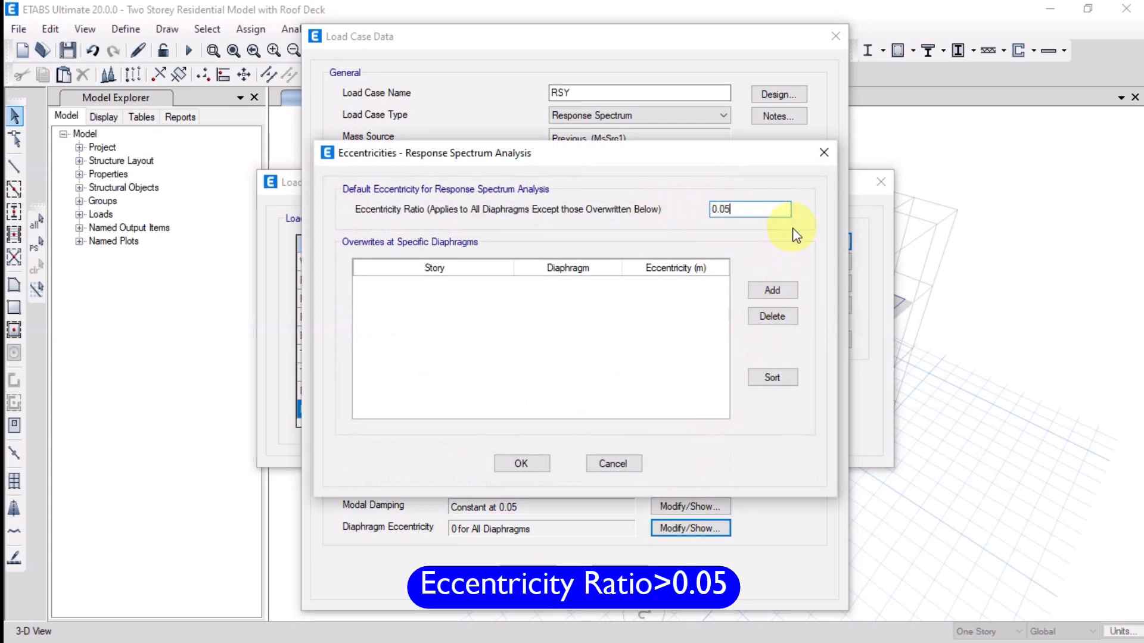
{"action": "left_click", "coordinate": [521, 464]}
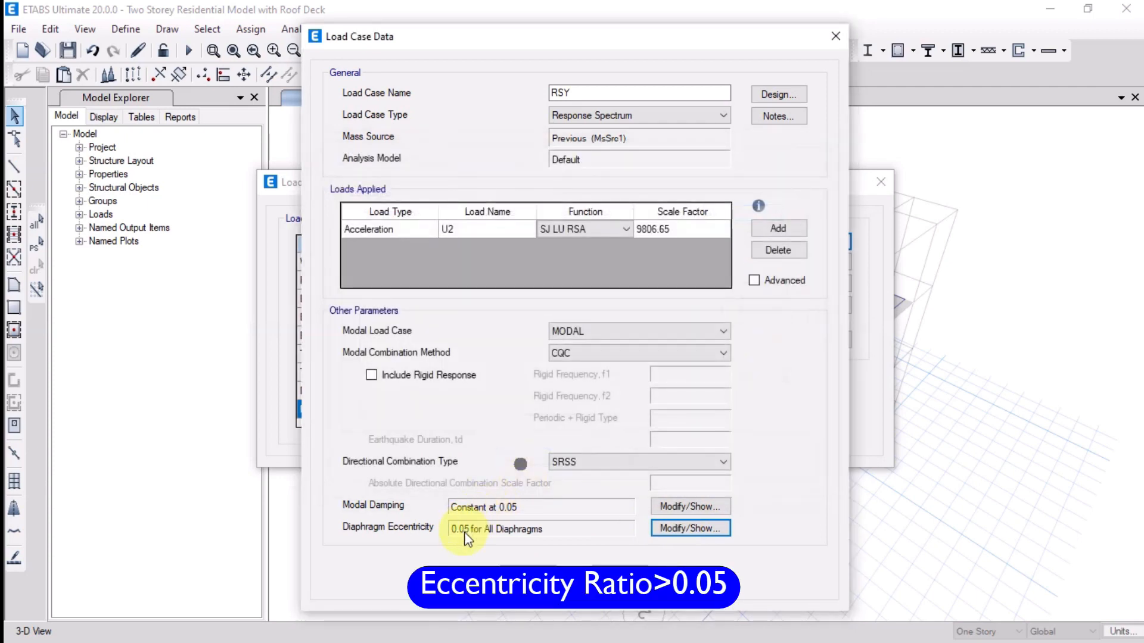
{"action": "left_click", "coordinate": [527, 573]}
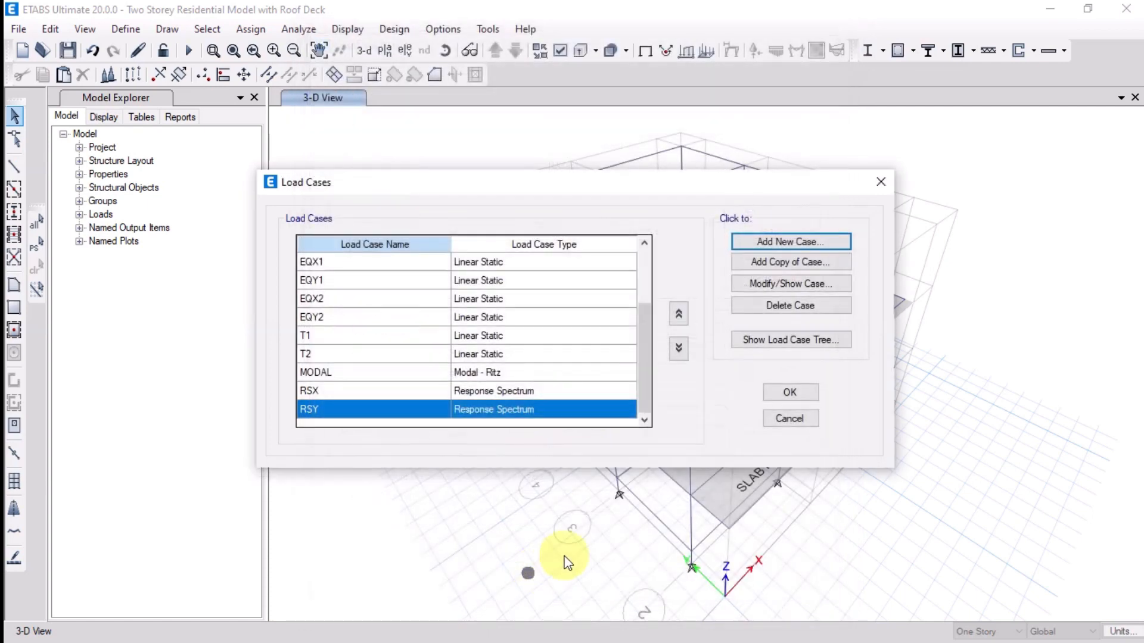
Step: Accept the list of load cases and save the model
{"action": "left_click", "coordinate": [792, 393]}
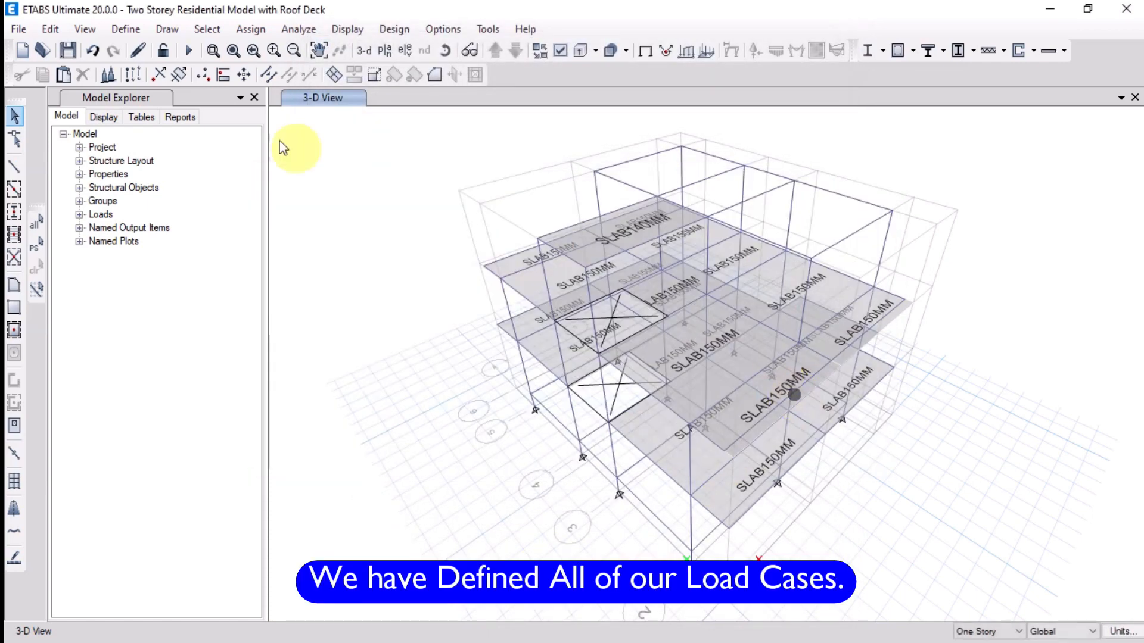
{"action": "left_click", "coordinate": [68, 50]}
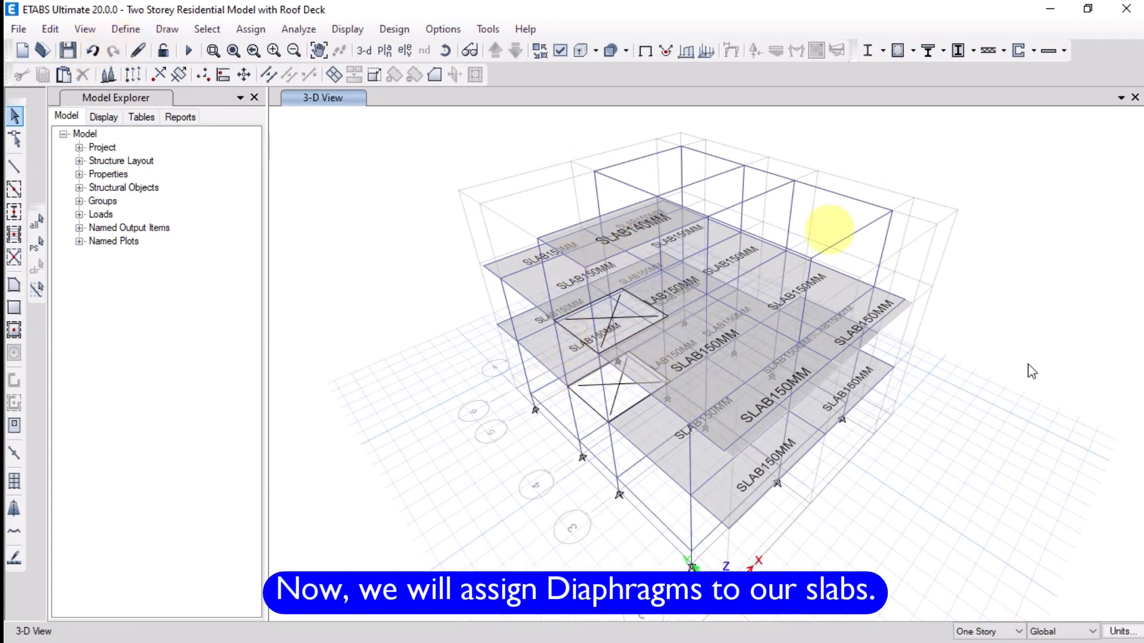
Step: Show the plan view of the FIRST FLOOR and move up one story to the ROOF DECK plan
{"action": "left_click", "coordinate": [384, 50]}
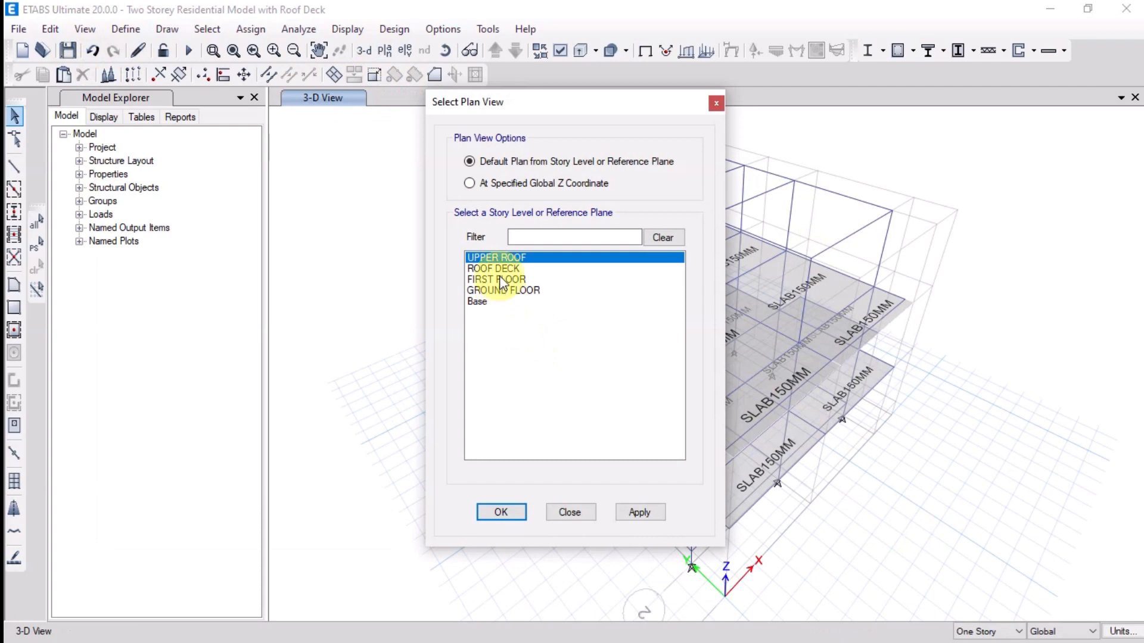
{"action": "left_click", "coordinate": [499, 279]}
{"action": "left_click", "coordinate": [639, 512]}
{"action": "left_click", "coordinate": [569, 512]}
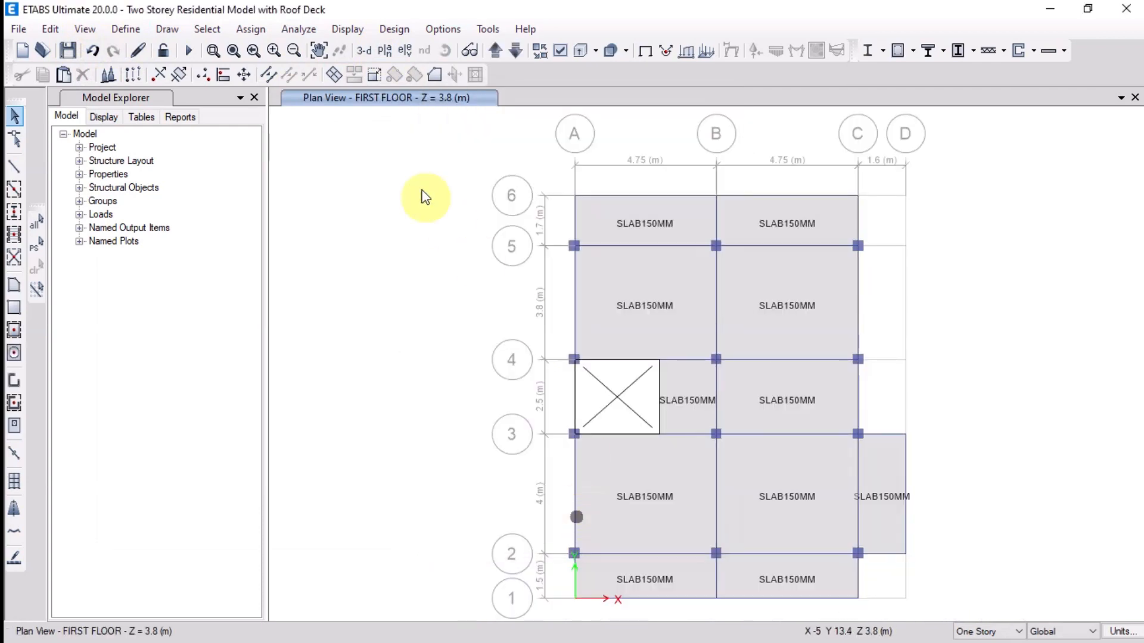
{"action": "left_click", "coordinate": [495, 52]}
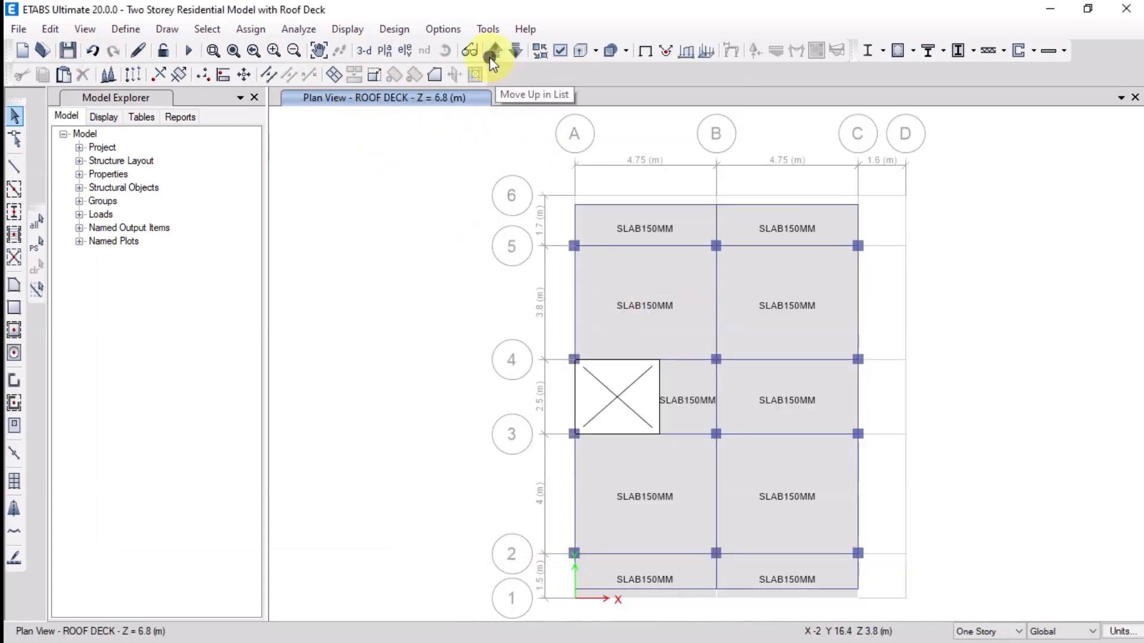
Step: Return to the FIRST FLOOR plan and select all Floors objects in the model by object type
{"action": "left_click", "coordinate": [495, 52]}
{"action": "left_click", "coordinate": [498, 52]}
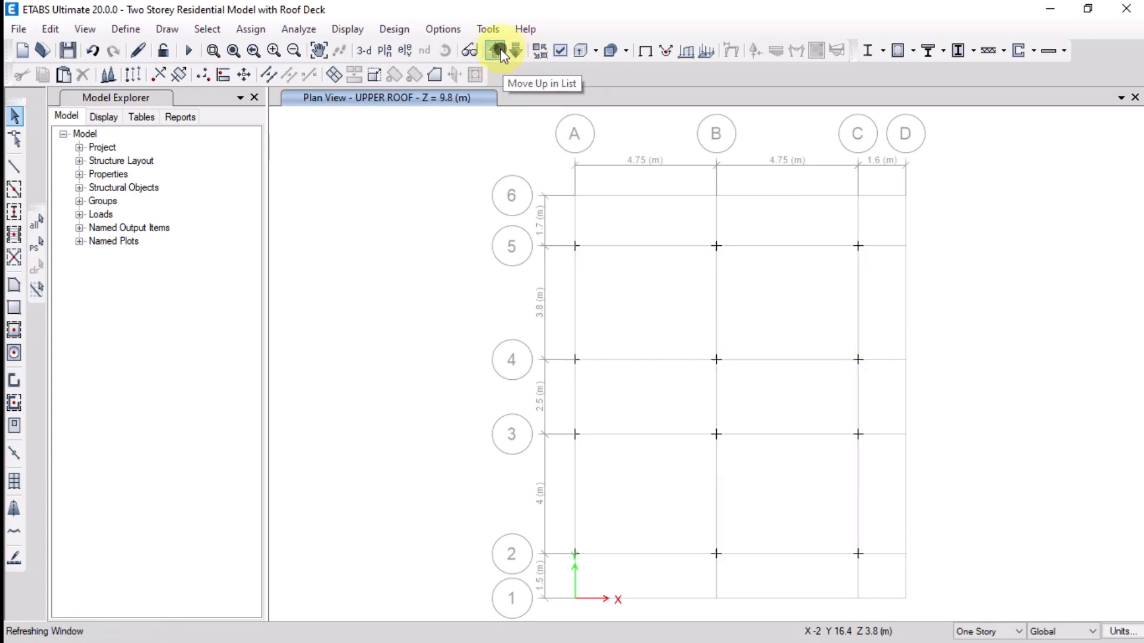
{"action": "left_click", "coordinate": [498, 51]}
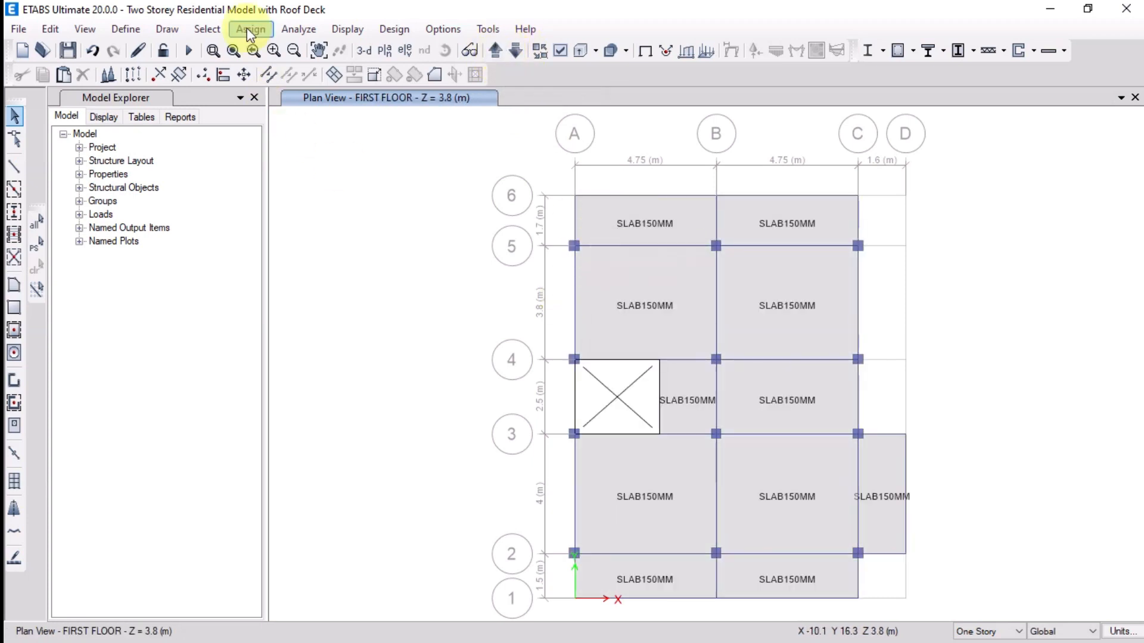
{"action": "left_click", "coordinate": [213, 36]}
{"action": "mouse_move", "coordinate": [214, 43]}
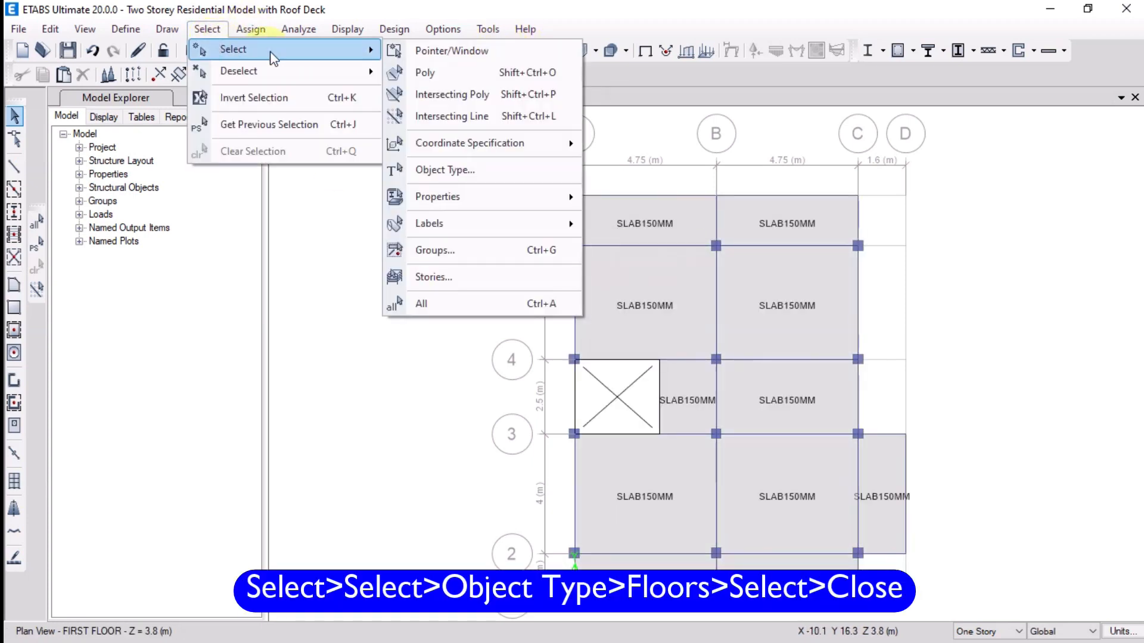
{"action": "left_click", "coordinate": [483, 179]}
{"action": "left_click", "coordinate": [494, 251]}
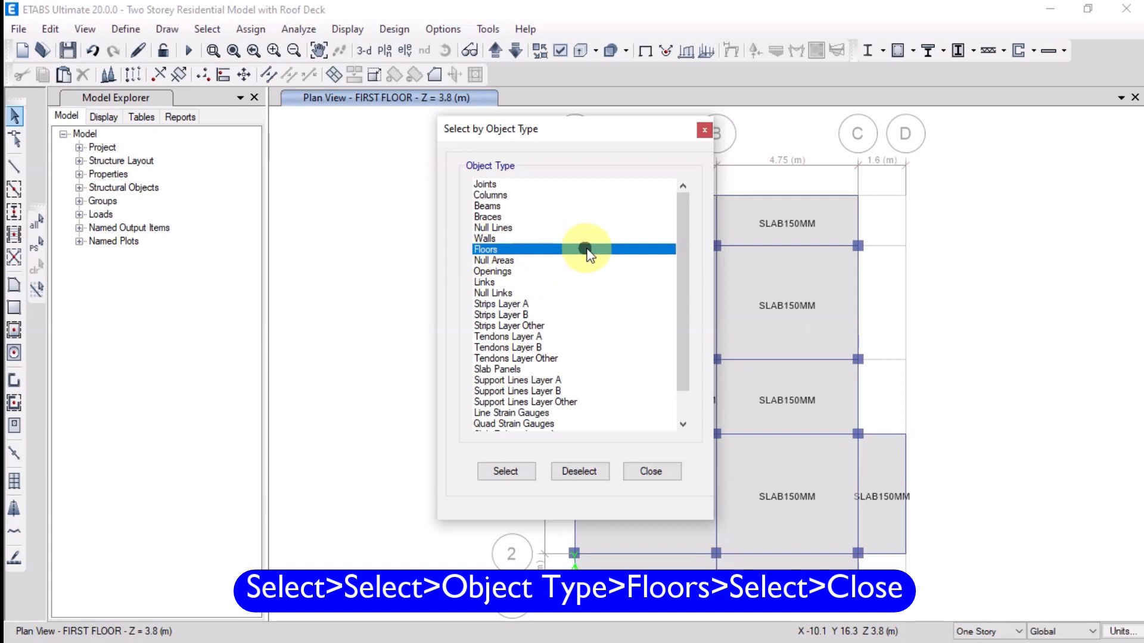
{"action": "left_click", "coordinate": [511, 472]}
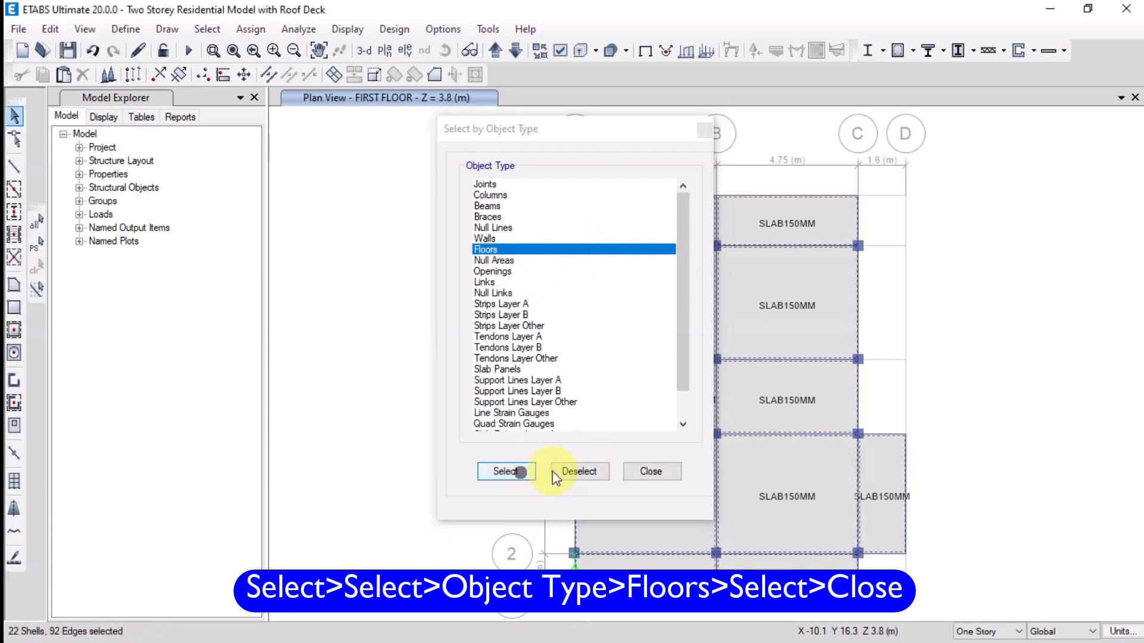
{"action": "left_click", "coordinate": [648, 470]}
Step: Show only the selected slabs, review the ROOF DECK and UPPER ROOF plans, and return to FIRST FLOOR
{"action": "right_click", "coordinate": [382, 267]}
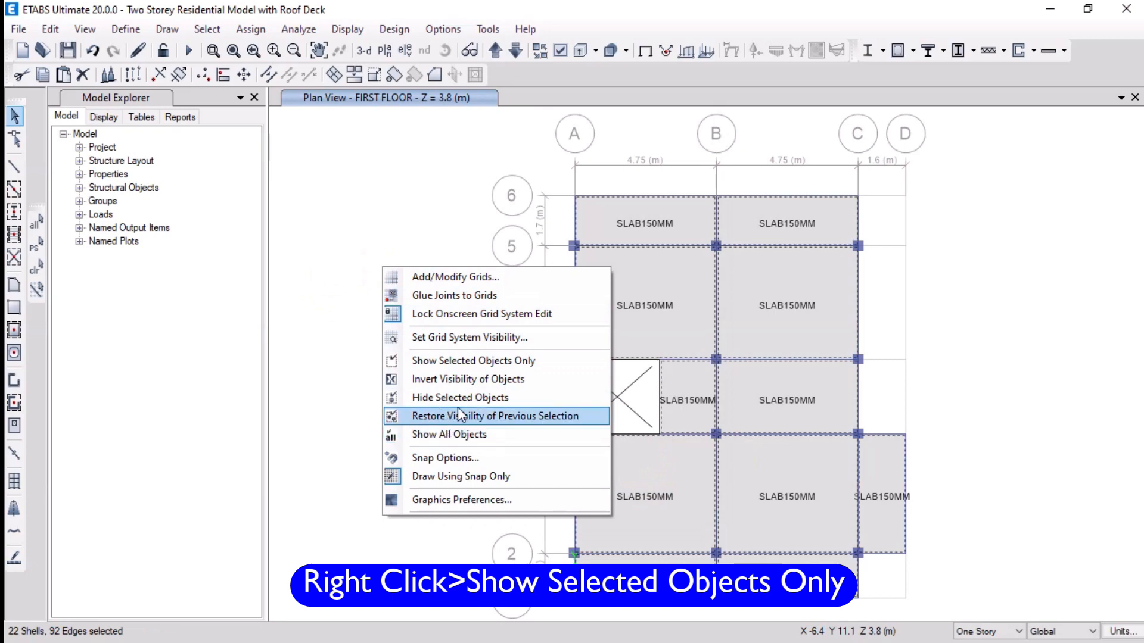
{"action": "left_click", "coordinate": [545, 364]}
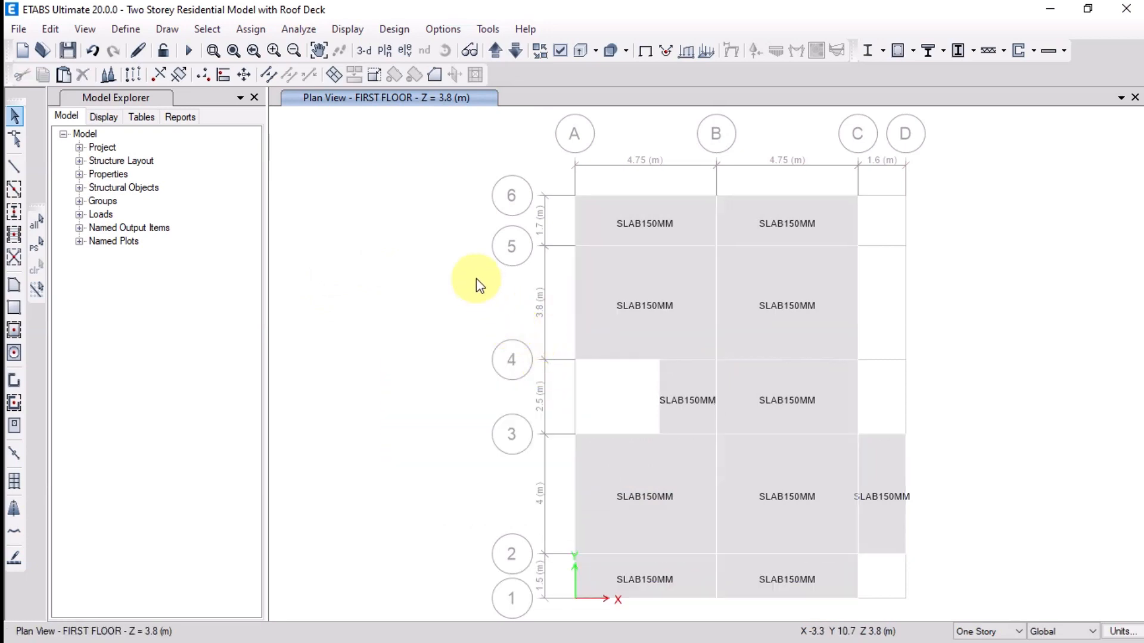
{"action": "left_click", "coordinate": [494, 51]}
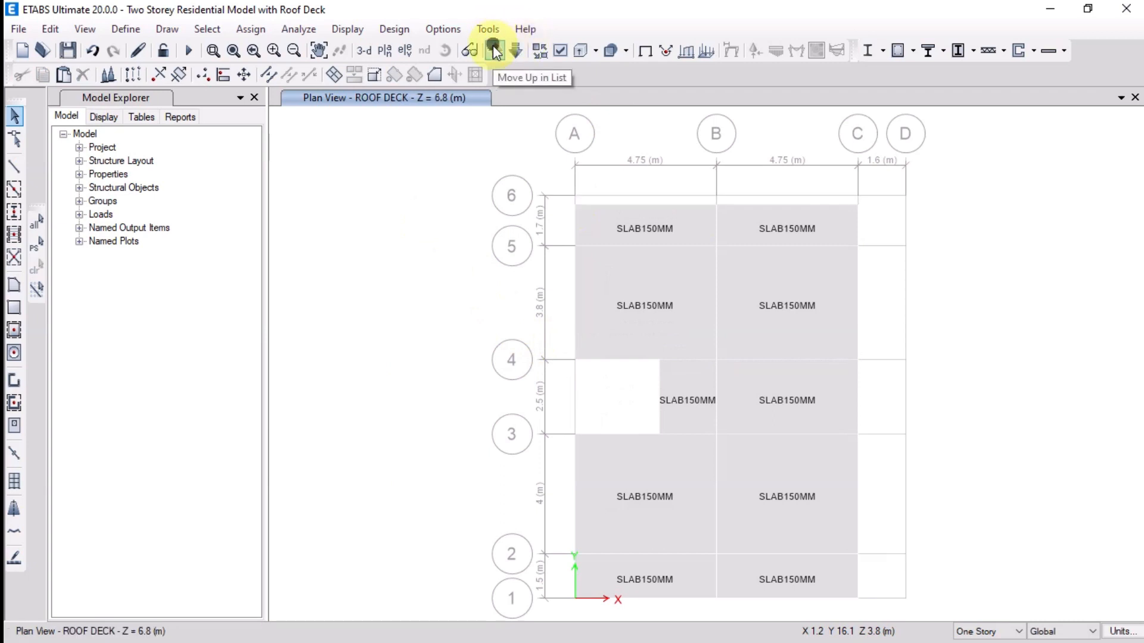
{"action": "left_click", "coordinate": [493, 51]}
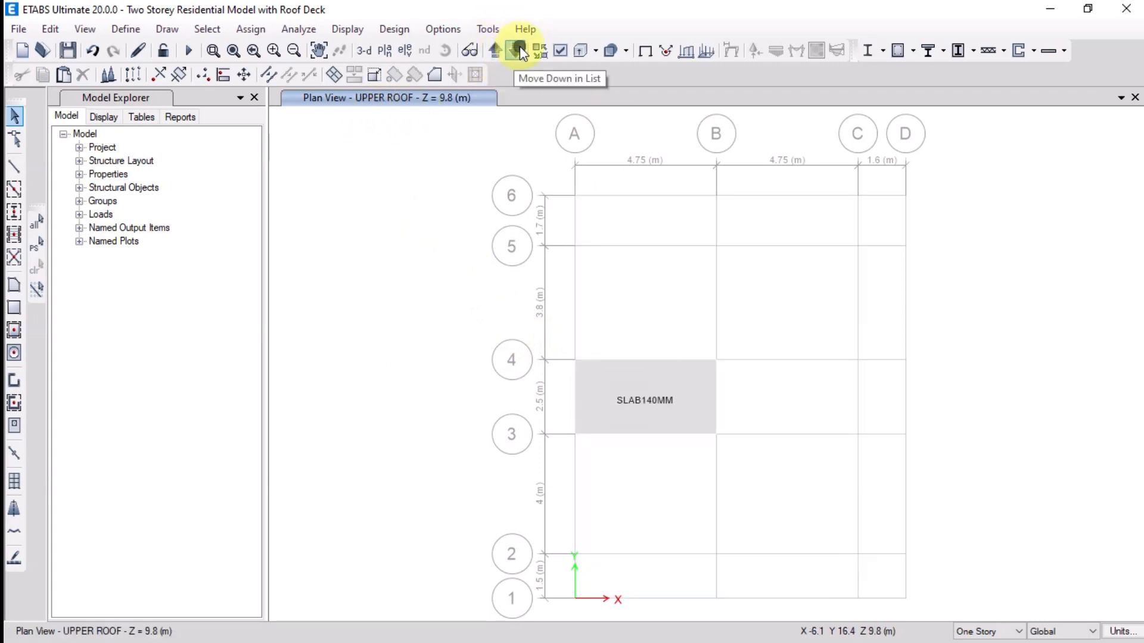
{"action": "left_click", "coordinate": [516, 51]}
{"action": "left_click", "coordinate": [516, 52]}
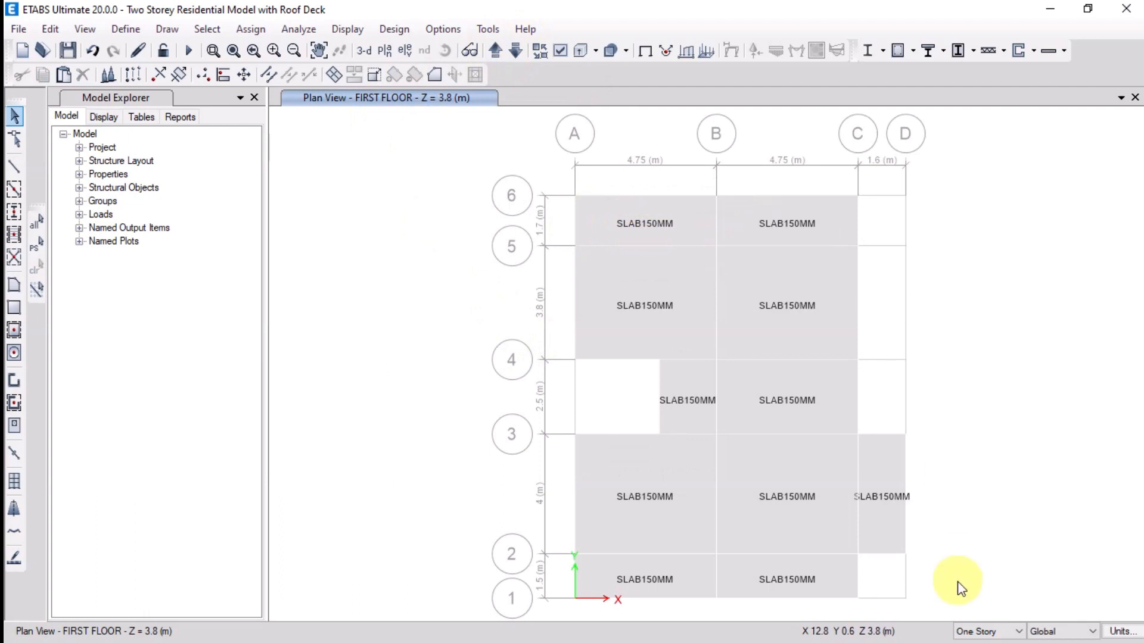
Step: Select all FIRST FLOOR slabs and assign them shell diaphragm D1
{"action": "left_click_drag", "start_coordinate": [496, 163], "coordinate": [939, 607]}
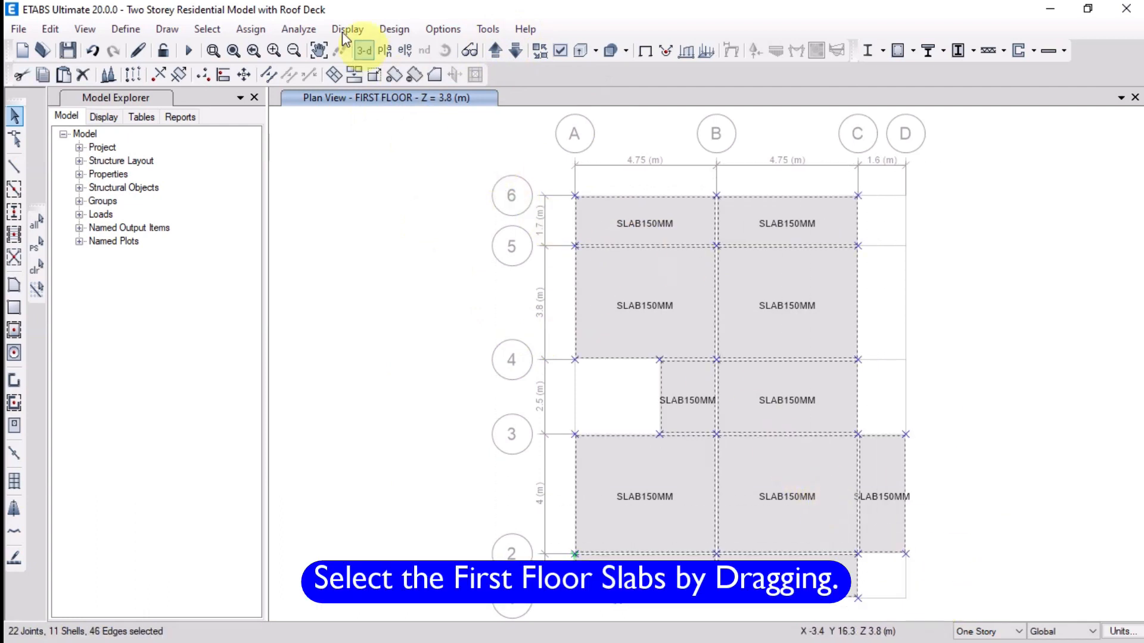
{"action": "left_click", "coordinate": [265, 31]}
{"action": "mouse_move", "coordinate": [309, 96]}
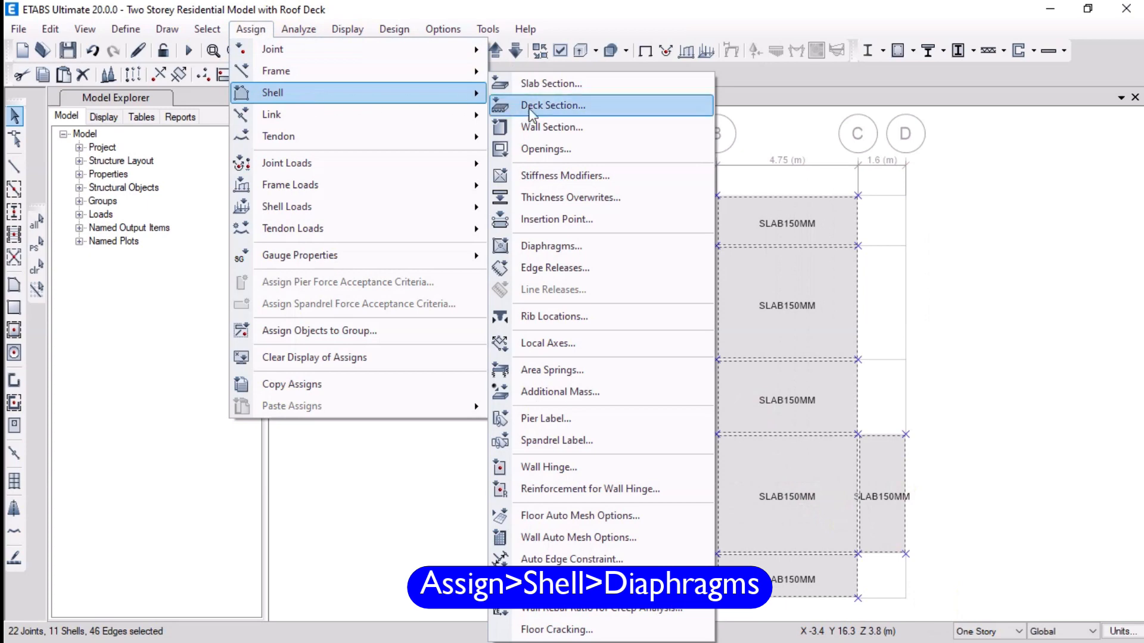
{"action": "left_click", "coordinate": [559, 246]}
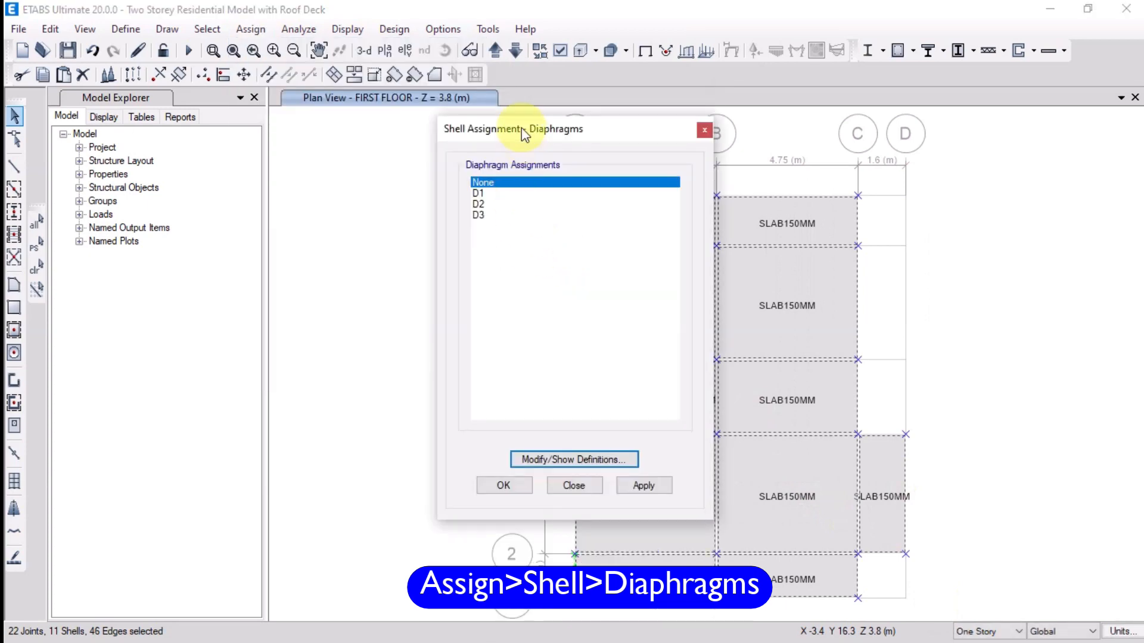
{"action": "left_click_drag", "start_coordinate": [521, 128], "coordinate": [207, 211]}
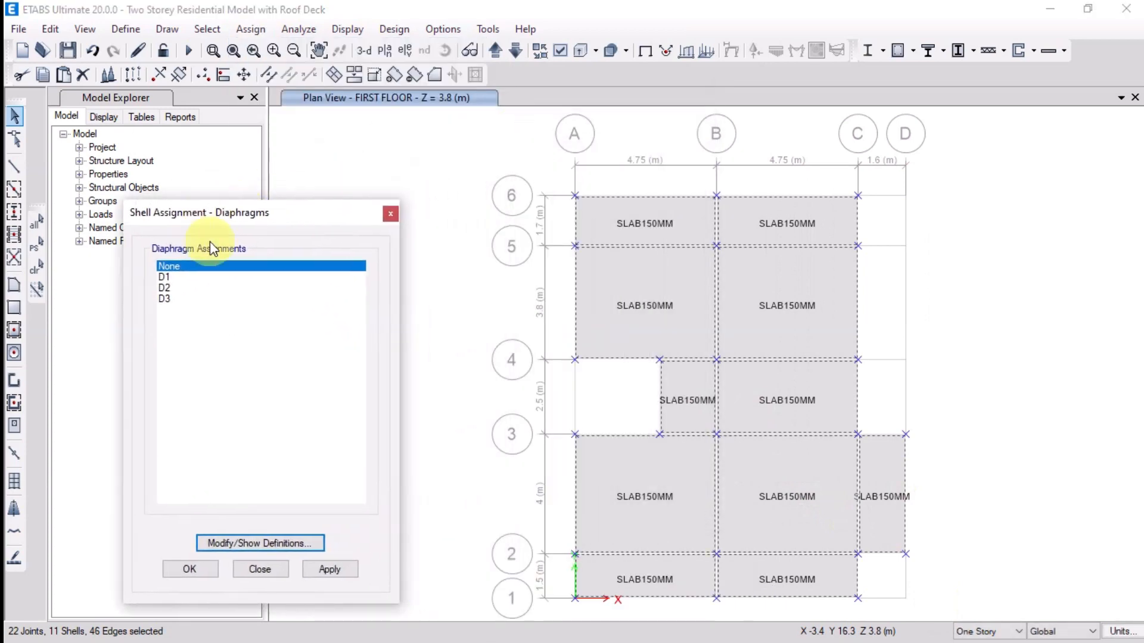
{"action": "left_click", "coordinate": [172, 278]}
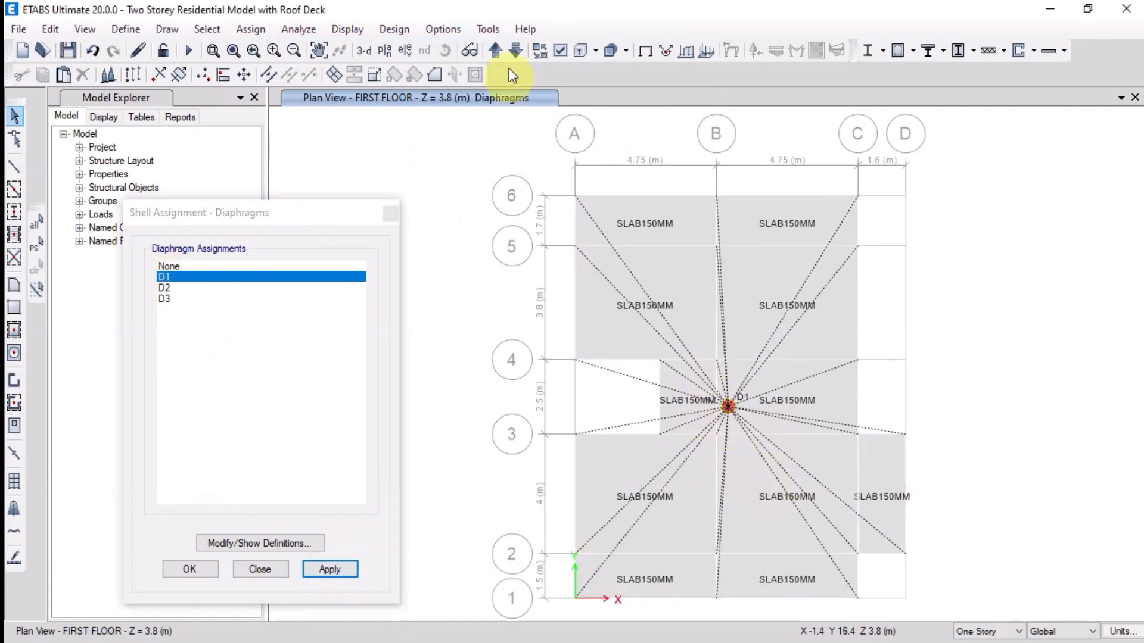
Step: Select all slabs on the ROOF DECK plan and assign them diaphragm D2
{"action": "left_click", "coordinate": [495, 54]}
{"action": "left_click", "coordinate": [497, 53]}
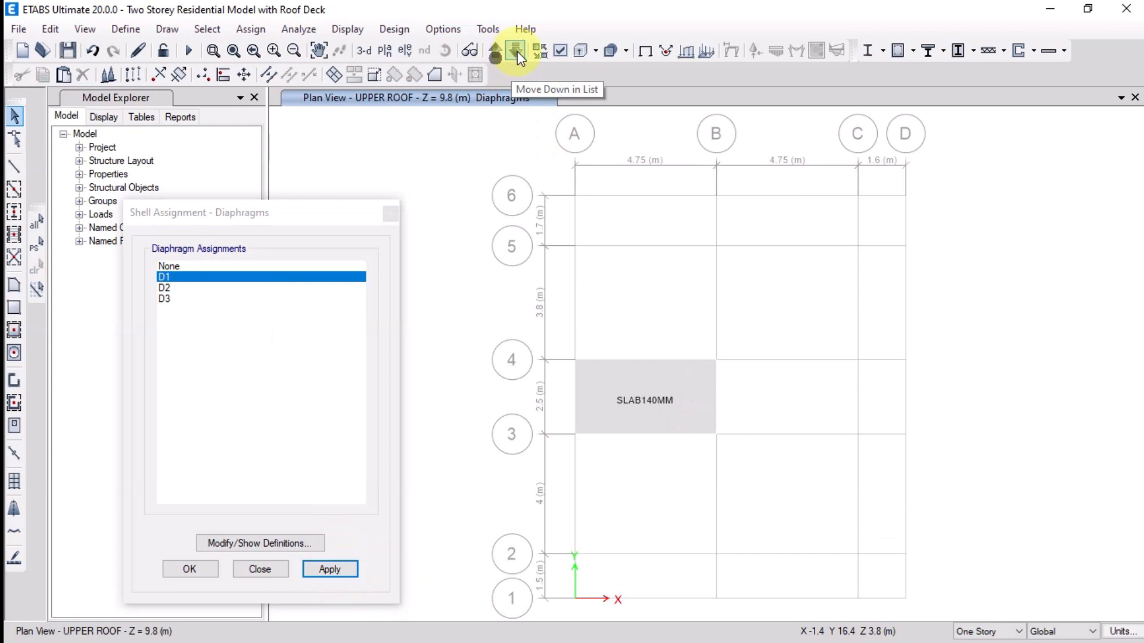
{"action": "left_click", "coordinate": [516, 51]}
{"action": "left_click", "coordinate": [516, 51]}
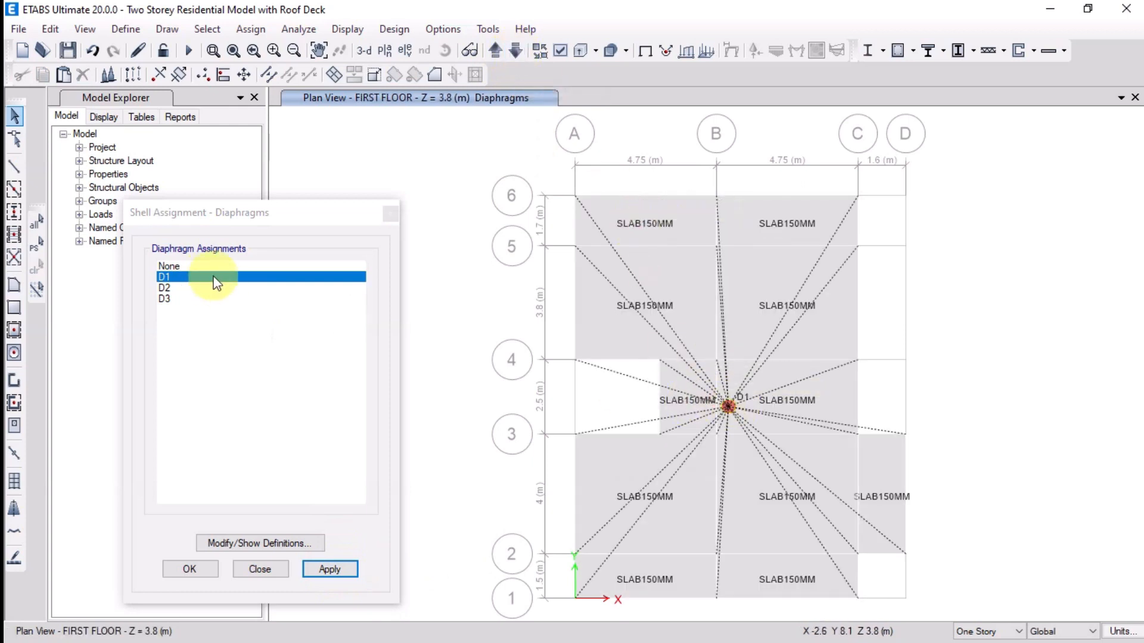
{"action": "left_click", "coordinate": [494, 53]}
{"action": "left_click_drag", "start_coordinate": [492, 154], "coordinate": [888, 613]}
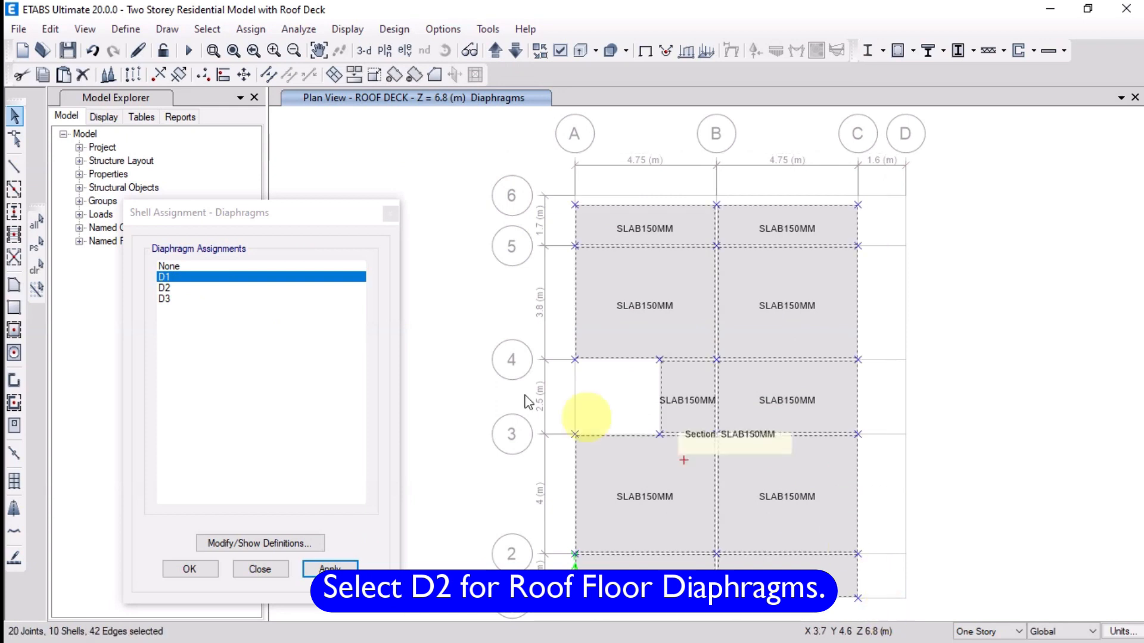
{"action": "left_click", "coordinate": [227, 288]}
{"action": "left_click", "coordinate": [332, 569]}
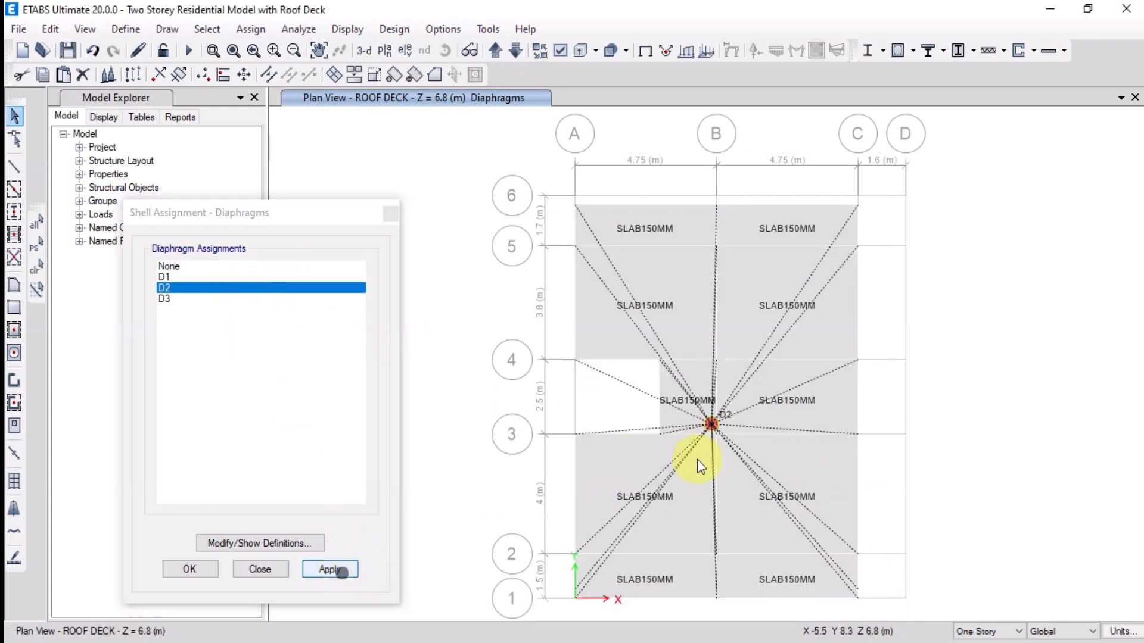
Step: Assign diaphragm D3 to the UPPER ROOF slab, finish the diaphragm assignment, and show the undeformed shape
{"action": "left_click", "coordinate": [516, 51]}
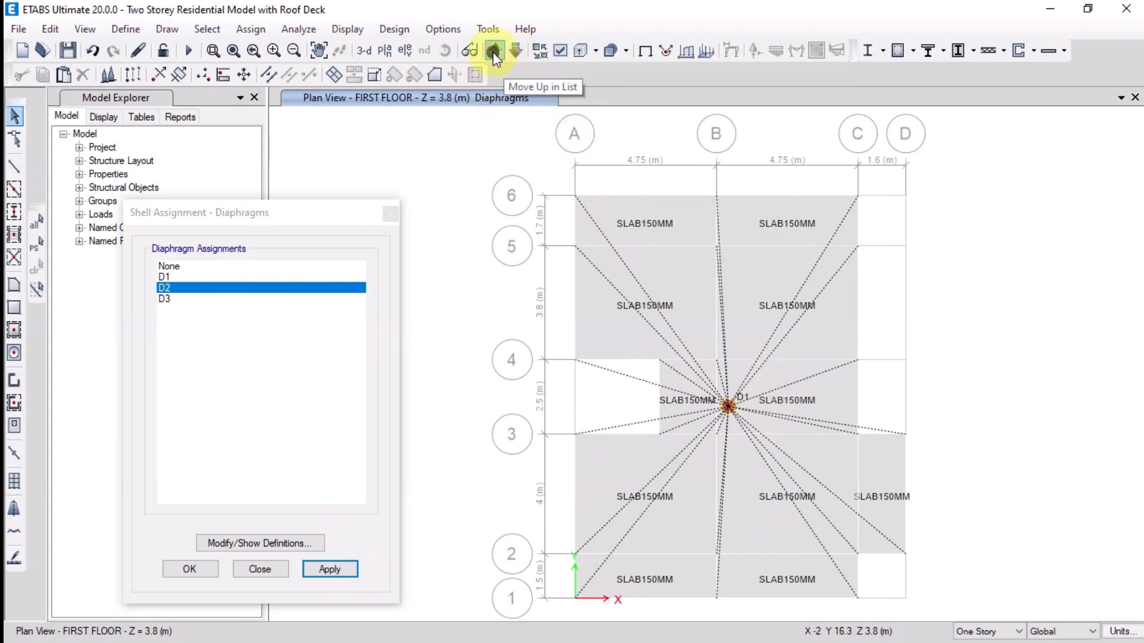
{"action": "left_click", "coordinate": [493, 51]}
{"action": "left_click", "coordinate": [493, 51]}
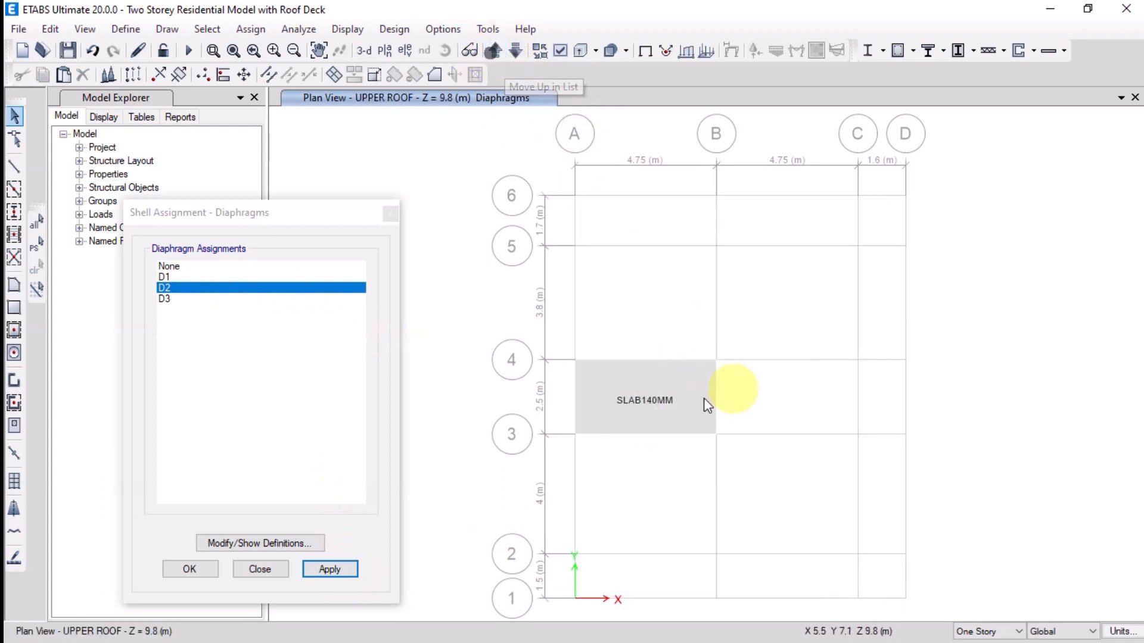
{"action": "left_click_drag", "start_coordinate": [575, 329], "coordinate": [766, 467]}
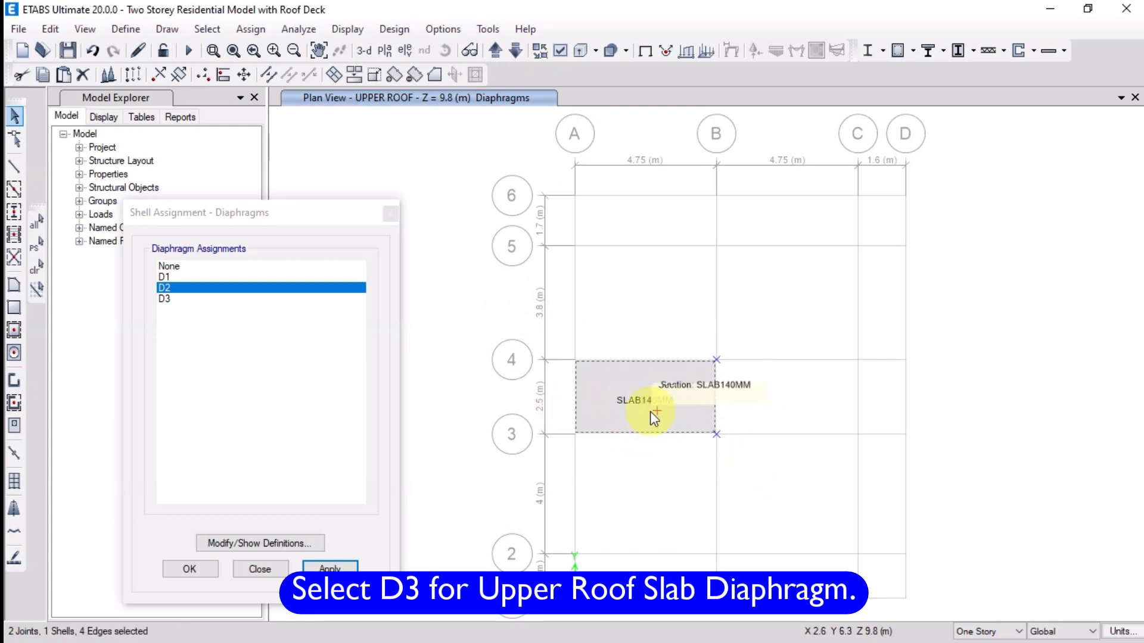
{"action": "left_click", "coordinate": [167, 299]}
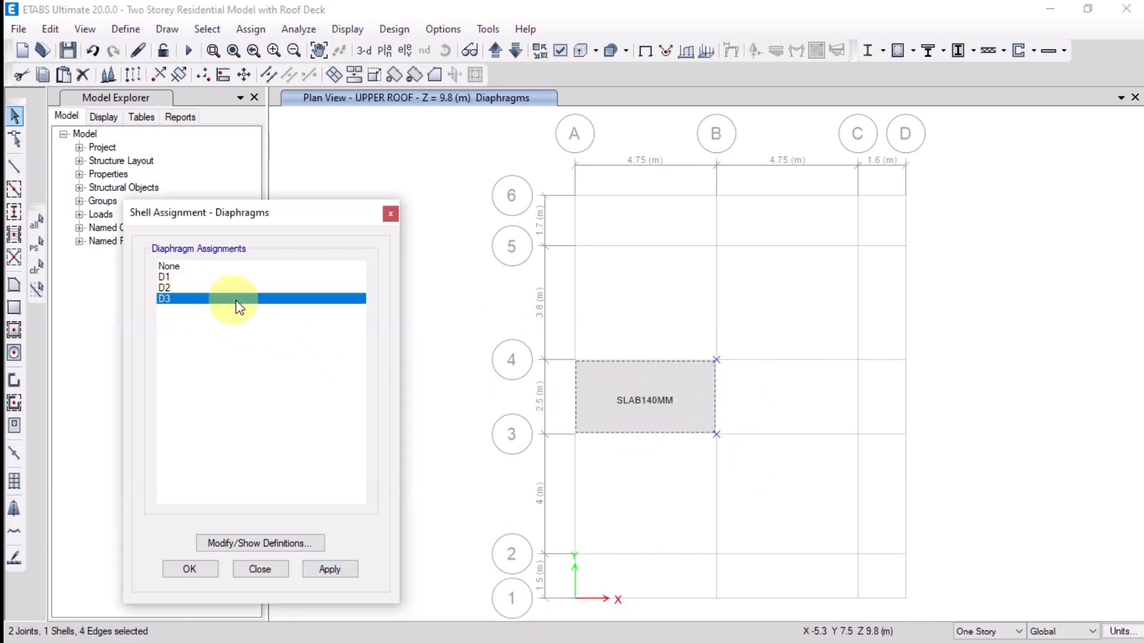
{"action": "left_click", "coordinate": [332, 568]}
{"action": "left_click", "coordinate": [667, 397]}
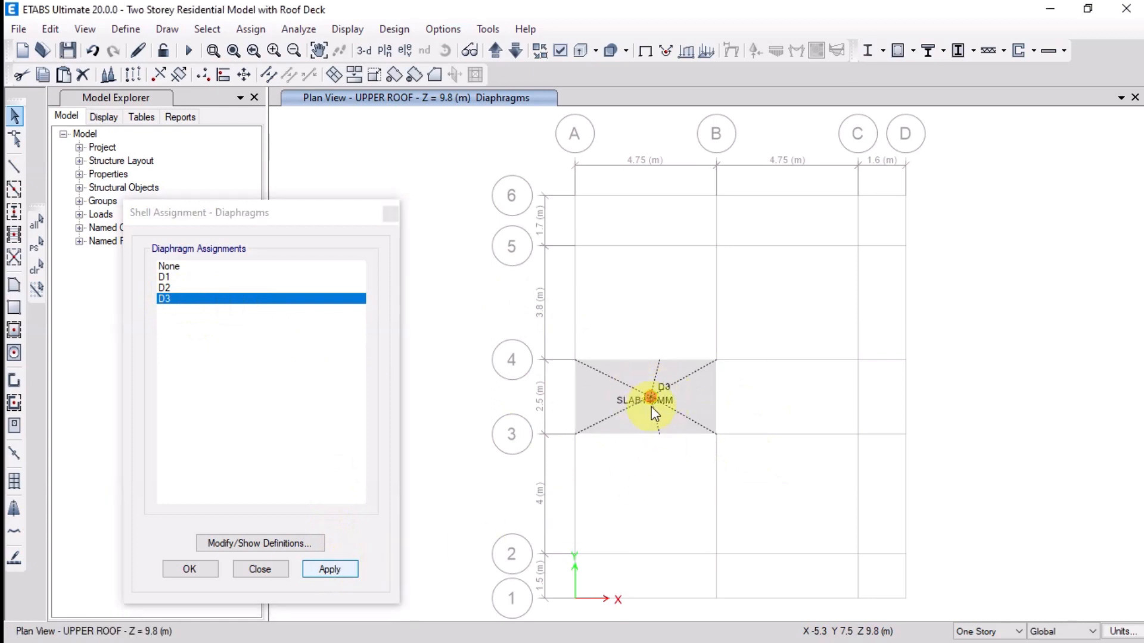
{"action": "left_click", "coordinate": [260, 569]}
{"action": "left_click", "coordinate": [641, 55]}
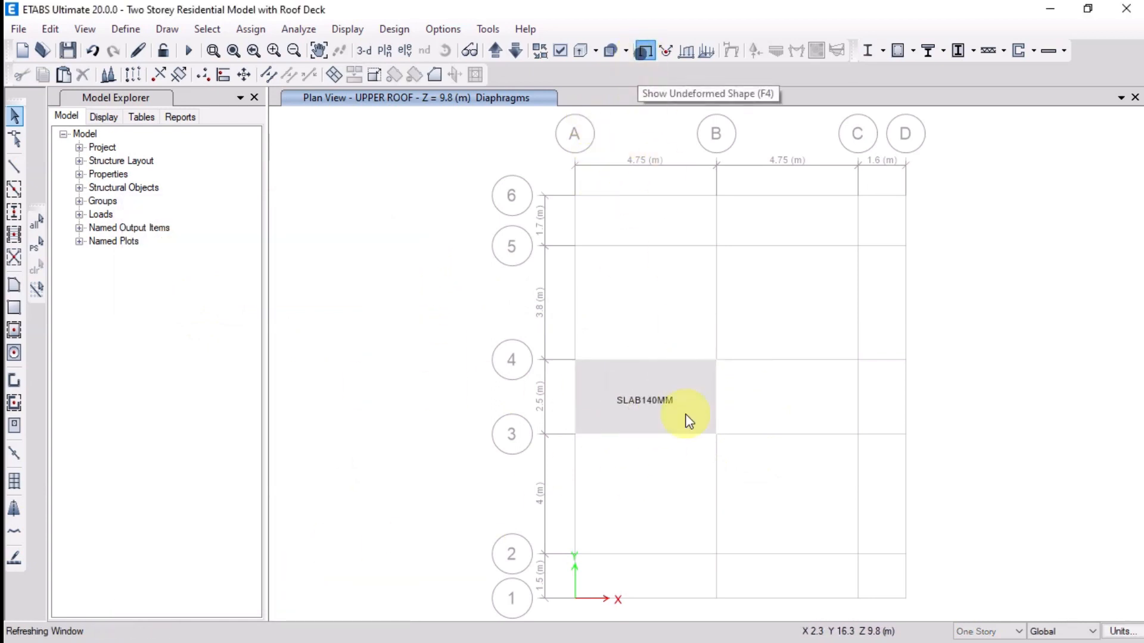
Step: Check the diaphragm assignment in the slab information of the UPPER ROOF slab
{"action": "right_click", "coordinate": [645, 393]}
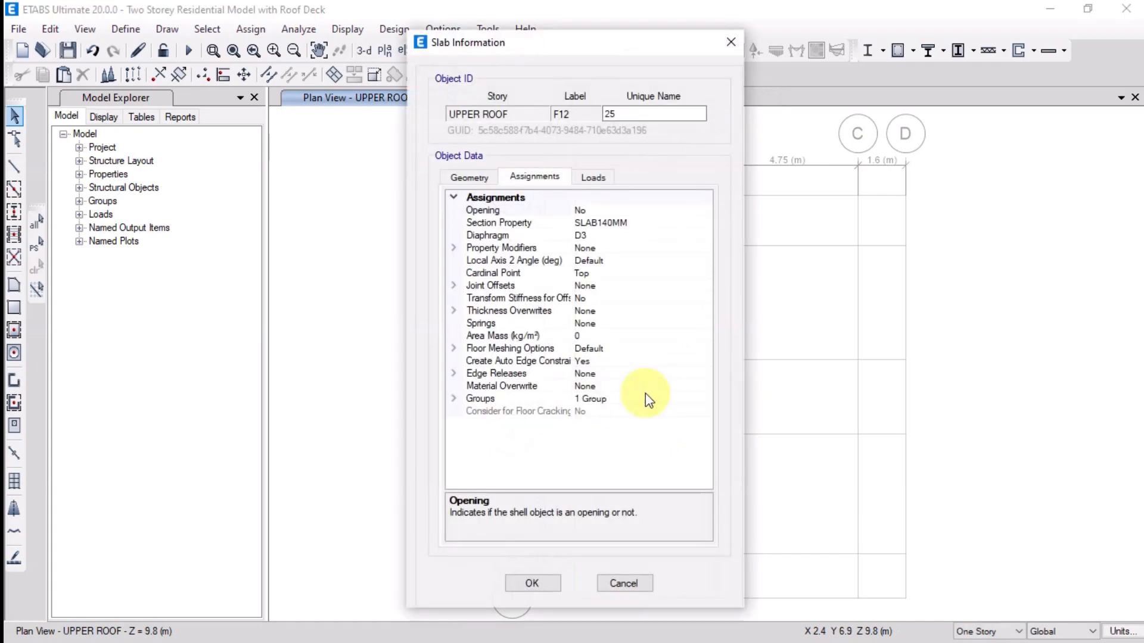
{"action": "left_click", "coordinate": [596, 245]}
{"action": "left_click", "coordinate": [616, 234]}
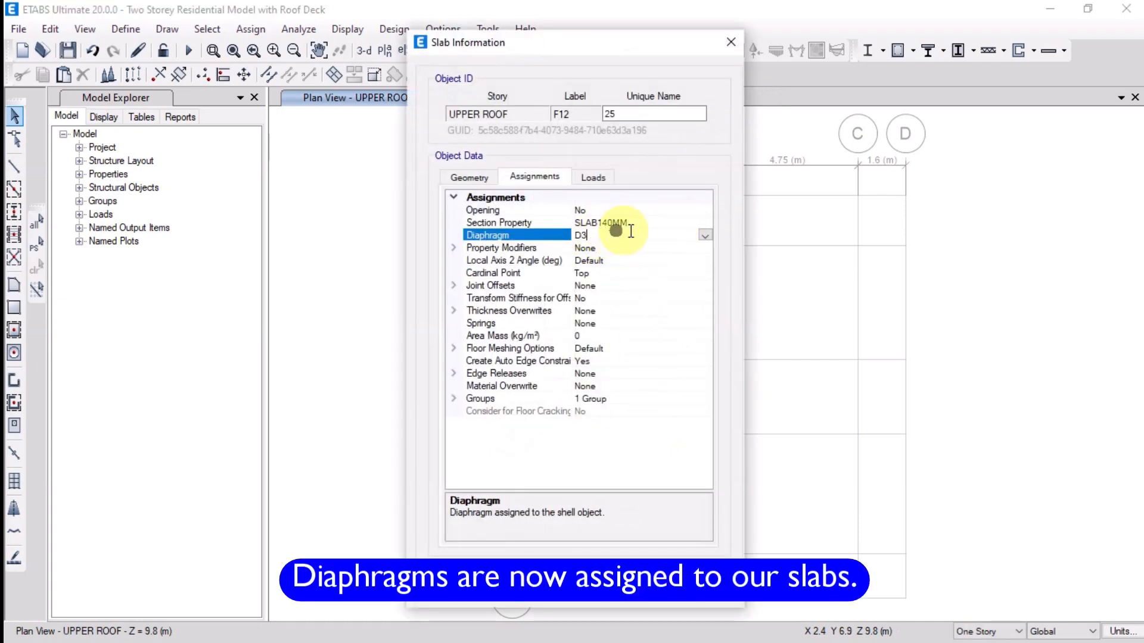
{"action": "left_click", "coordinate": [539, 596]}
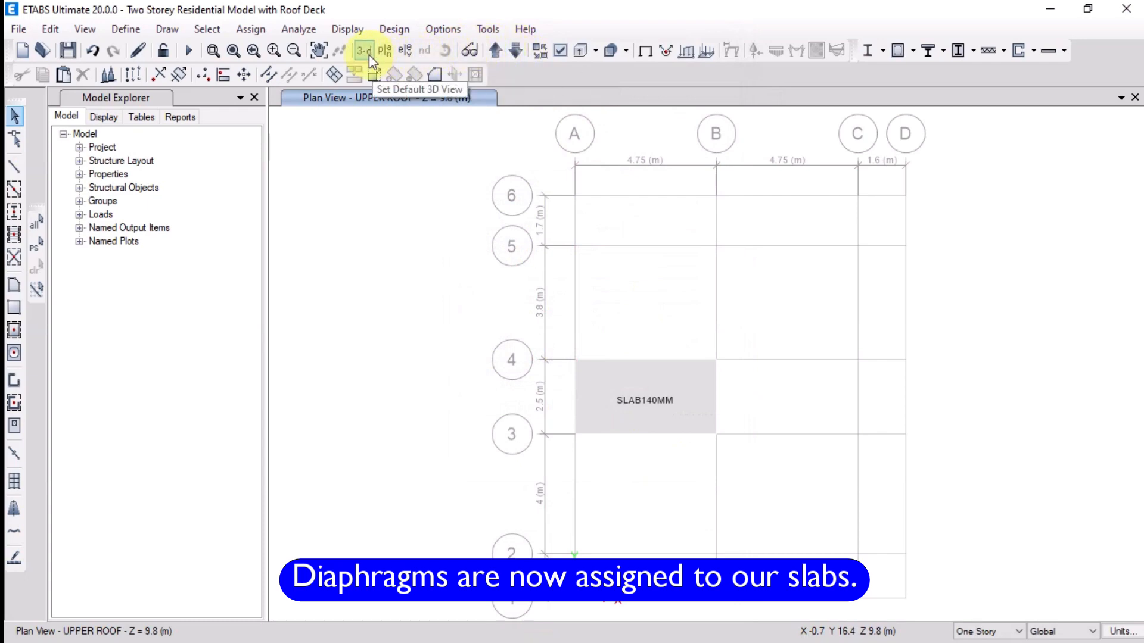
Step: Check the diaphragm assignments of two ROOF DECK slabs, one between grids 4 and 5 and one between grids 2 and 3
{"action": "left_click", "coordinate": [515, 51]}
{"action": "left_click", "coordinate": [668, 297]}
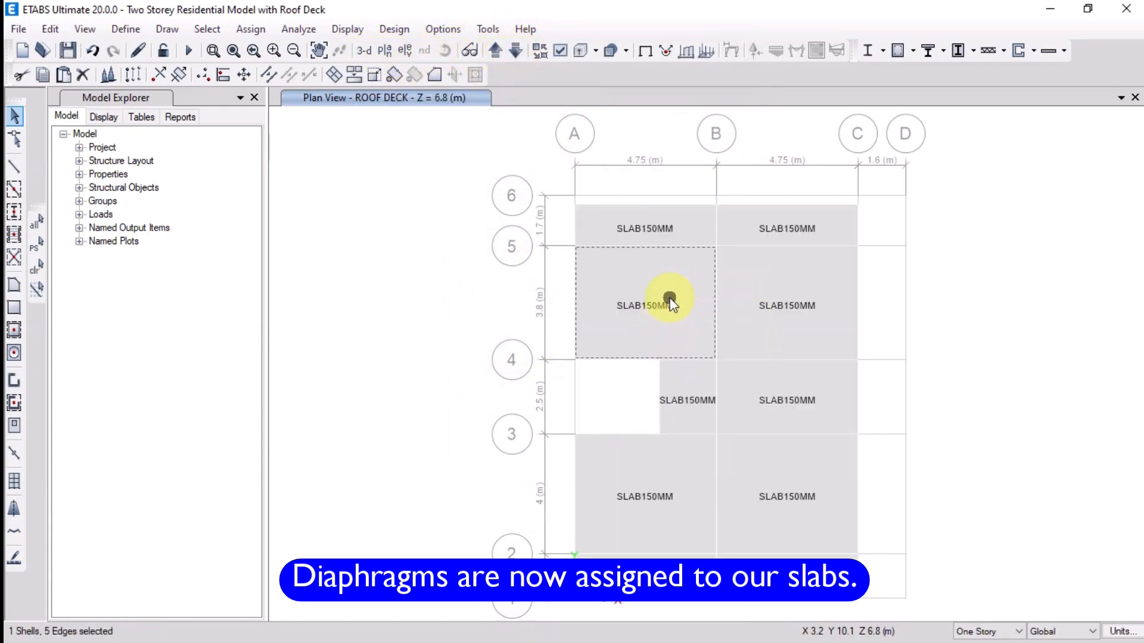
{"action": "right_click", "coordinate": [669, 298]}
{"action": "left_click", "coordinate": [604, 236]}
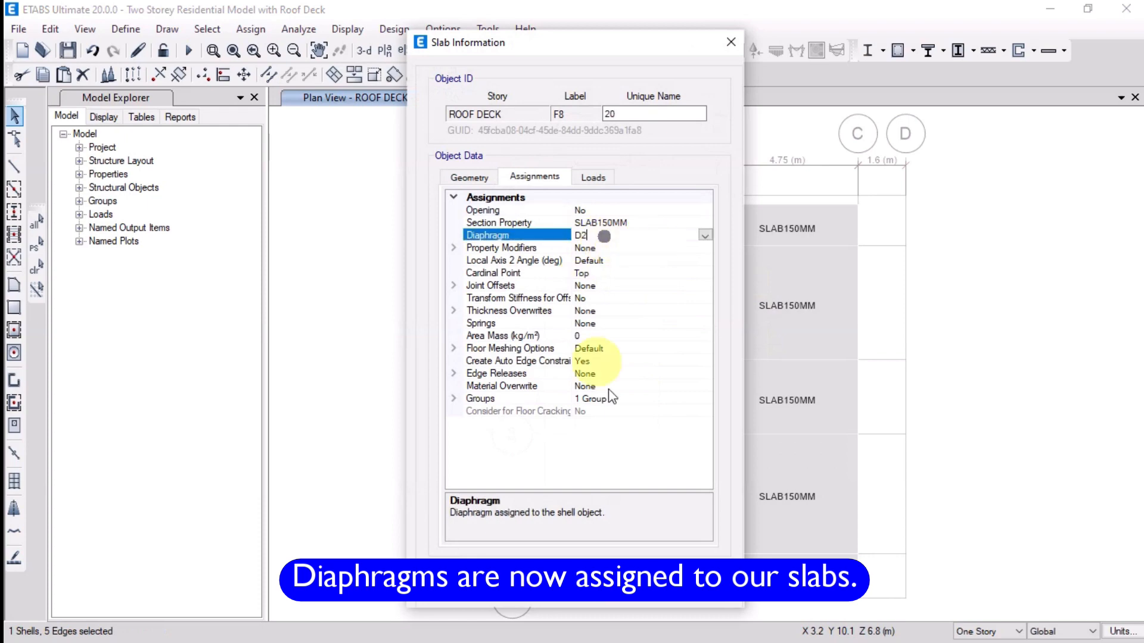
{"action": "left_click", "coordinate": [558, 595]}
{"action": "left_click", "coordinate": [777, 490]}
{"action": "left_click", "coordinate": [693, 314]}
{"action": "right_click", "coordinate": [806, 536]}
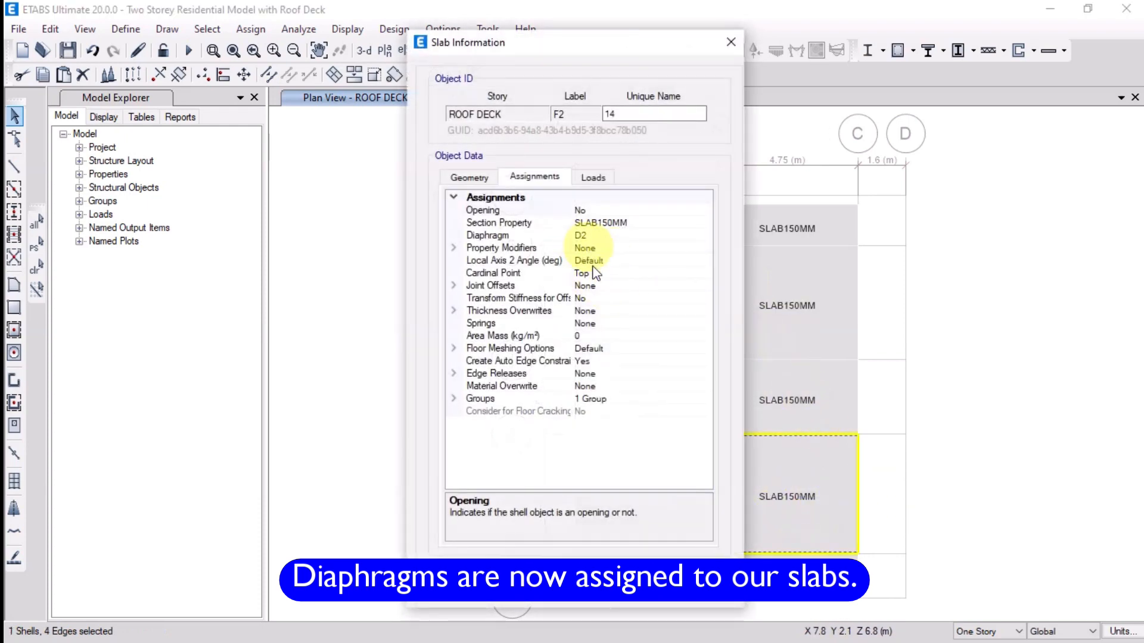
{"action": "left_click", "coordinate": [548, 595]}
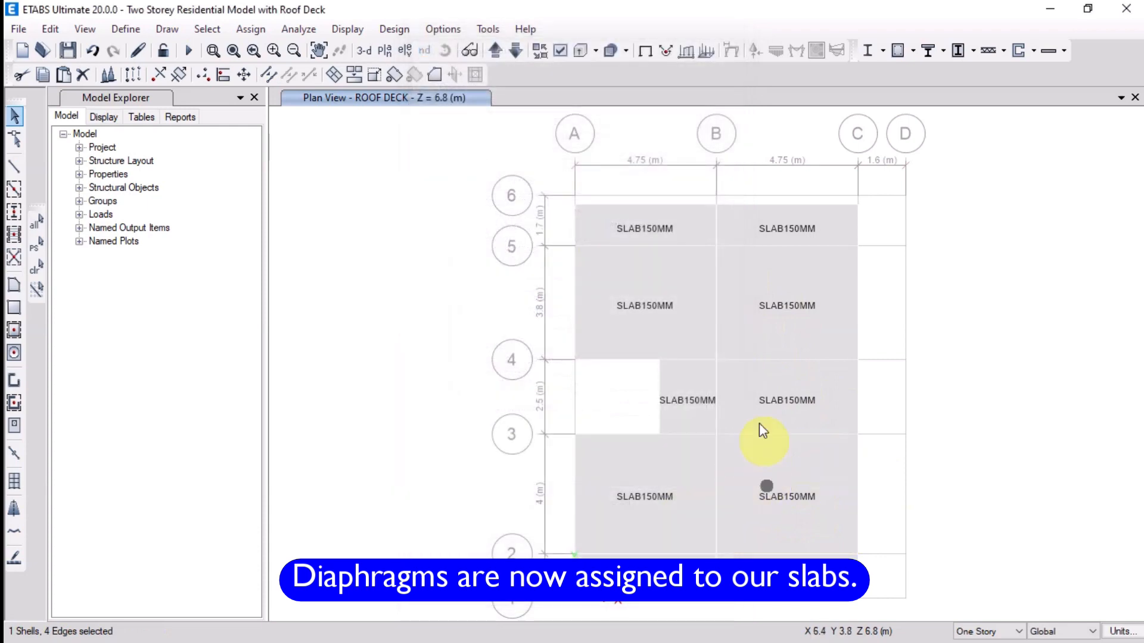
Step: Check the diaphragm assignments of two FIRST FLOOR slabs between grids A and B
{"action": "left_click", "coordinate": [516, 50]}
{"action": "right_click", "coordinate": [663, 321]}
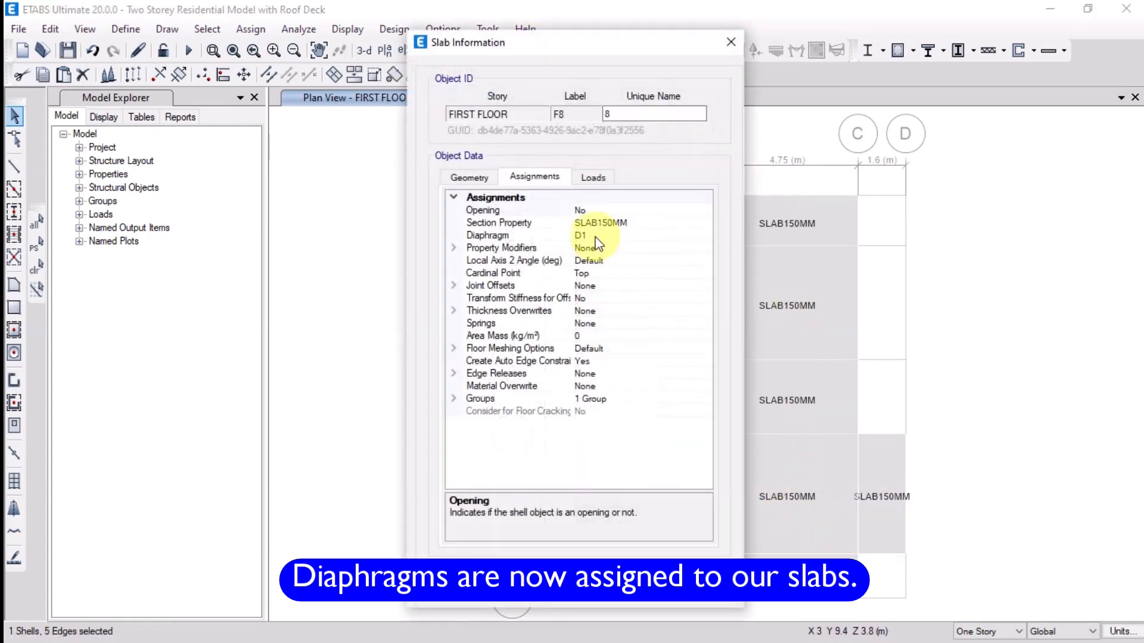
{"action": "left_click", "coordinate": [542, 586]}
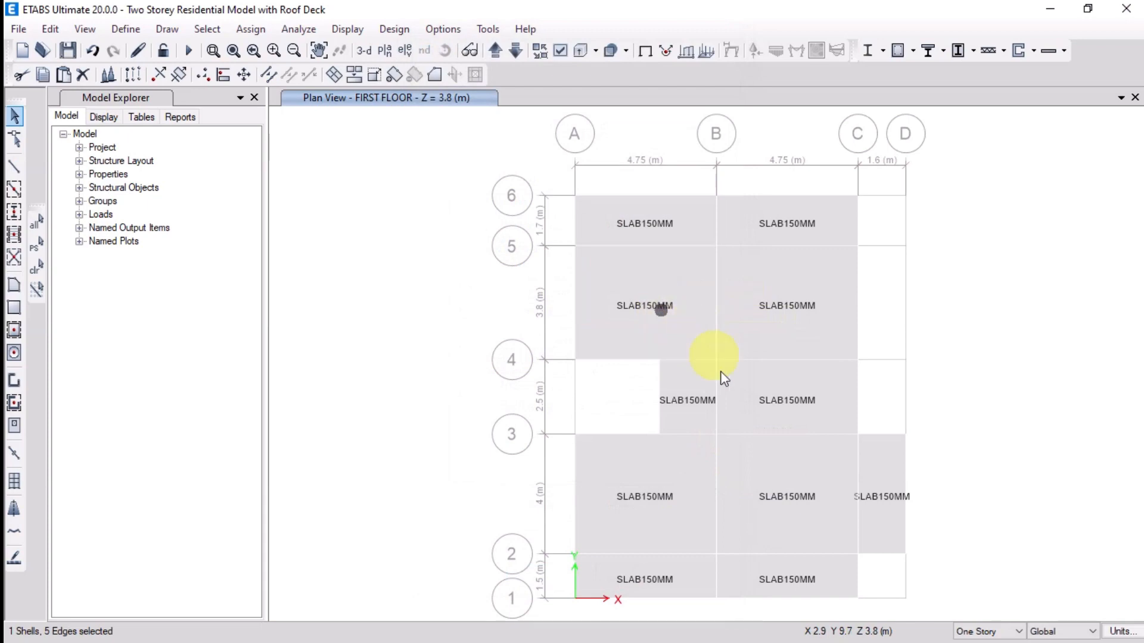
{"action": "right_click", "coordinate": [649, 498]}
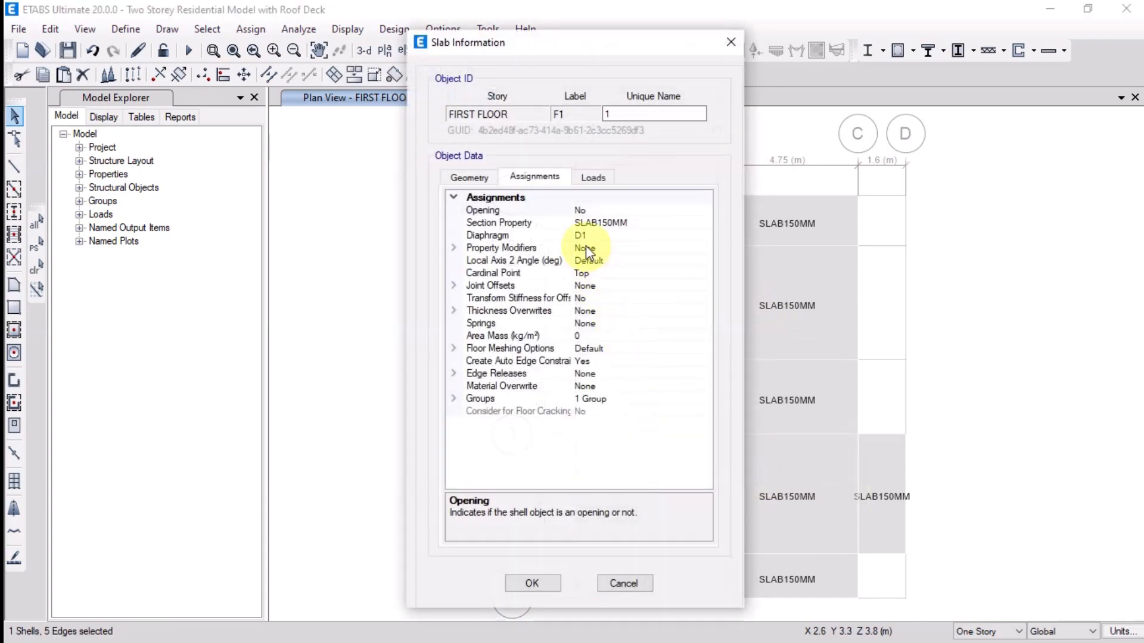
{"action": "left_click", "coordinate": [554, 590]}
{"action": "left_click", "coordinate": [391, 377]}
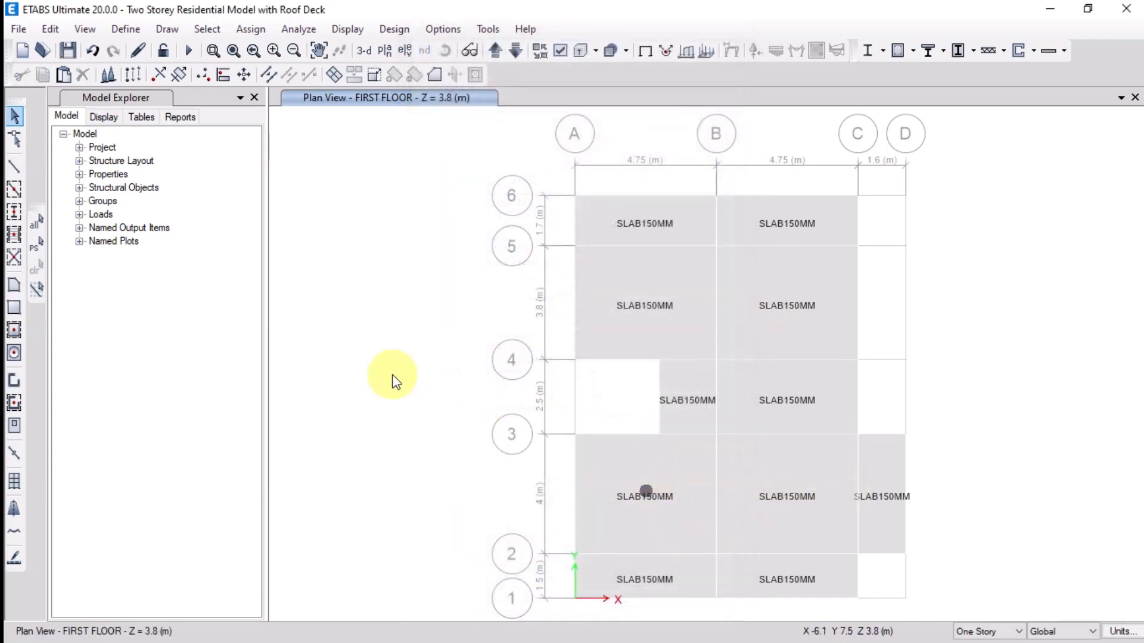
Step: Show all objects of the model again
{"action": "right_click", "coordinate": [368, 280]}
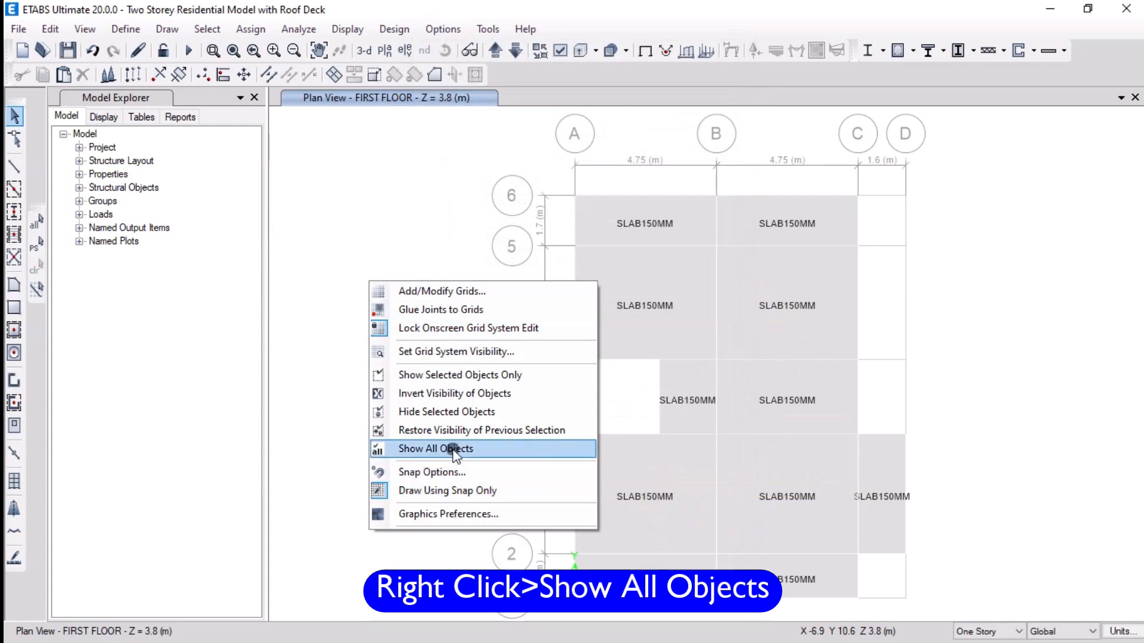